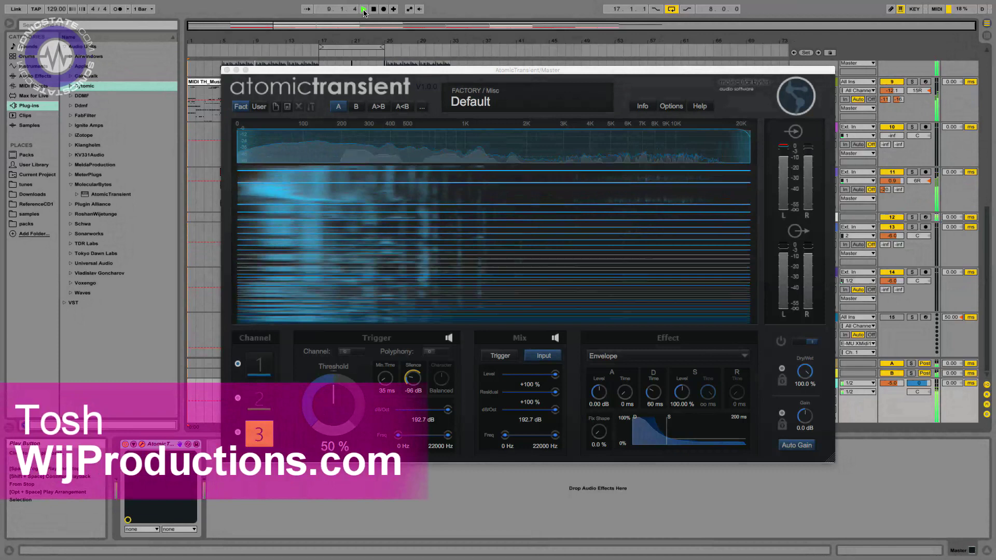
Stop the percussion loop so Atomic Transient's analyser and meters go silent on the Default preset
{"action": "key", "text": "space"}
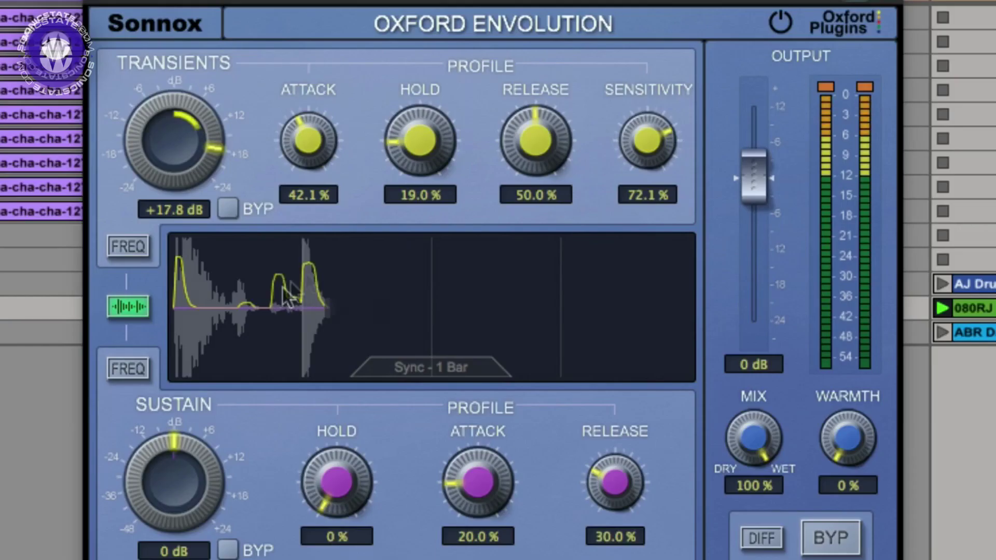
Raise the transient HOLD knob to about 36% and lower RELEASE to about 14%
{"action": "left_click_drag", "start_coordinate": [411, 162], "coordinate": [416, 130]}
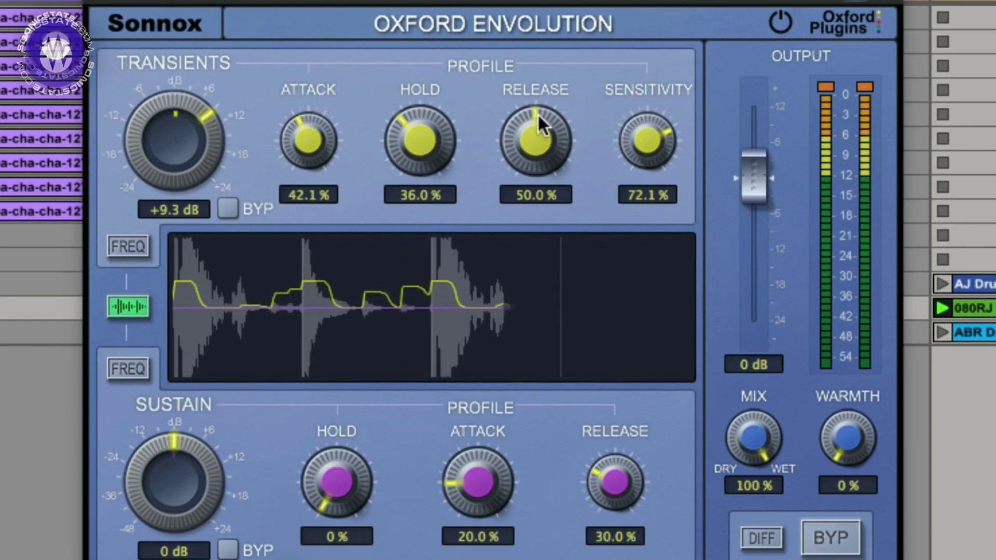
{"action": "left_click_drag", "start_coordinate": [539, 126], "coordinate": [524, 247]}
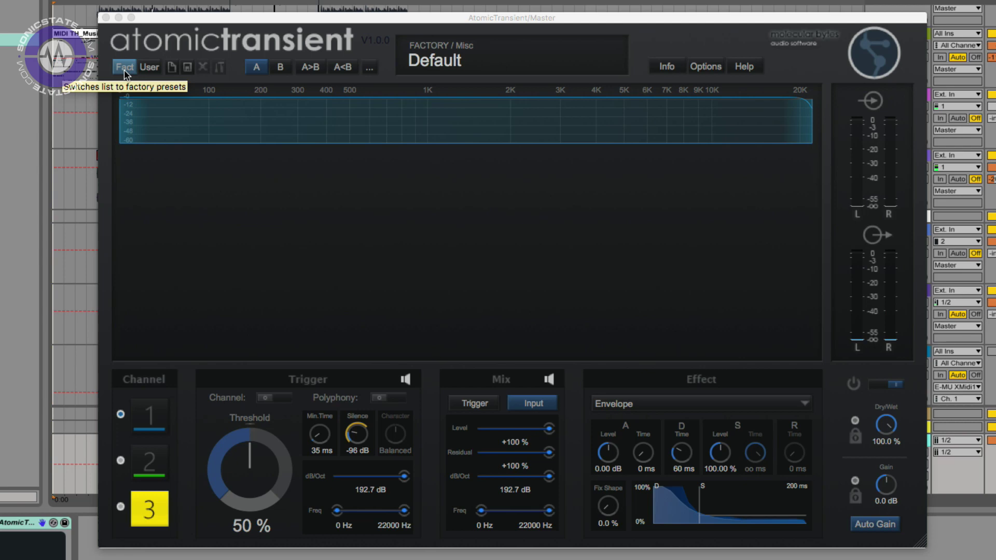
Start the percussion loop playing through Atomic Transient's Default preset
{"action": "key", "text": "space"}
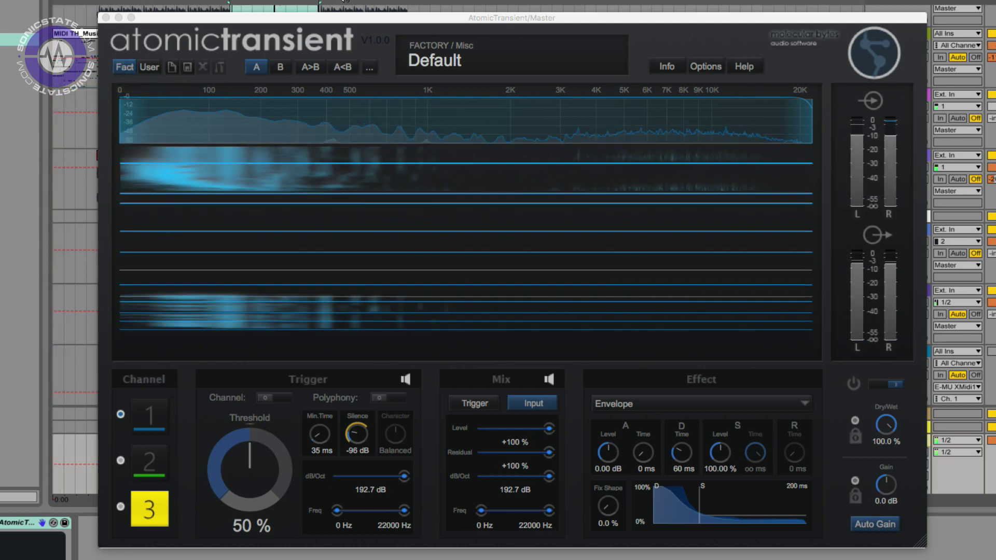
Audition the factory presets Bulged, Cut 50ms, Enhance and Punchy heavy in turn
{"action": "left_click", "coordinate": [124, 68]}
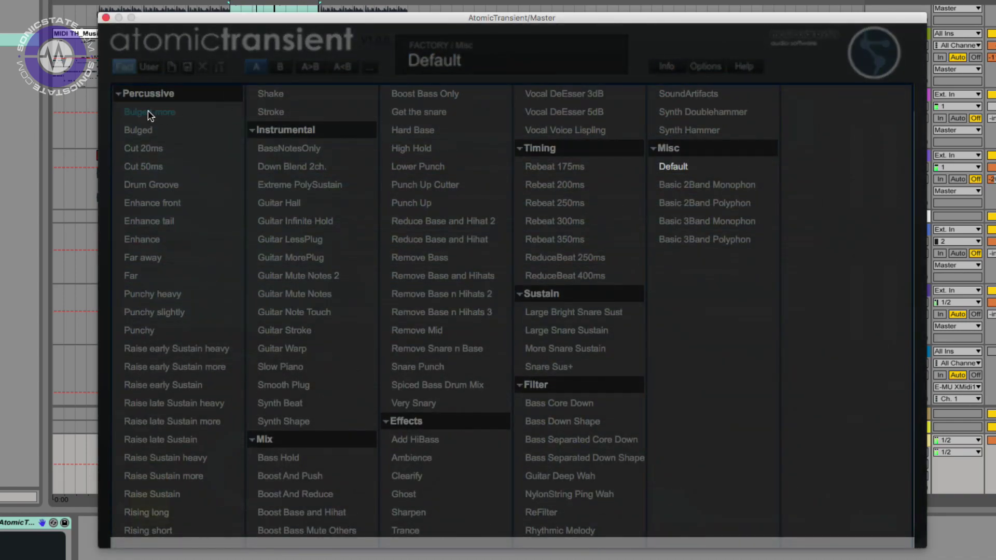
{"action": "left_click_drag", "start_coordinate": [184, 24], "coordinate": [188, 0]}
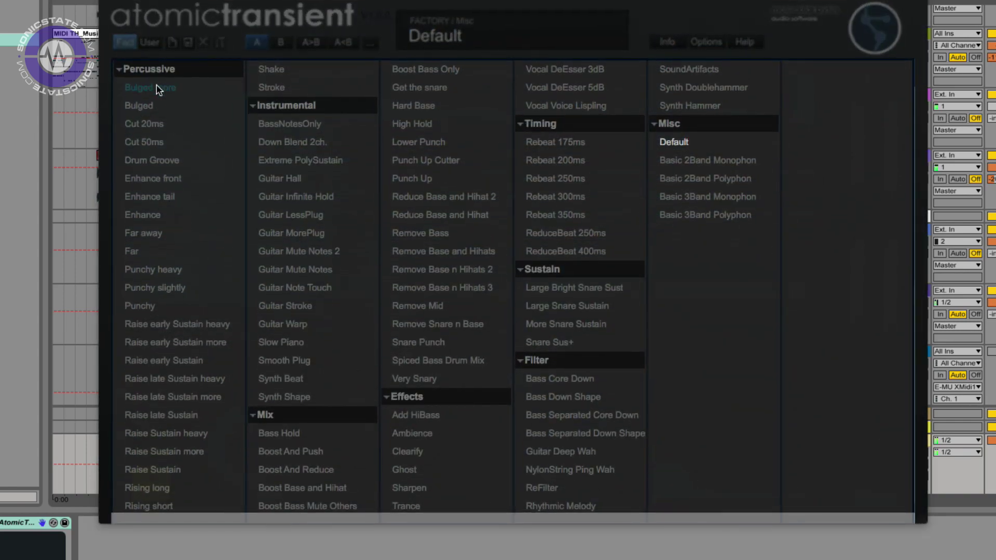
{"action": "left_click", "coordinate": [141, 106]}
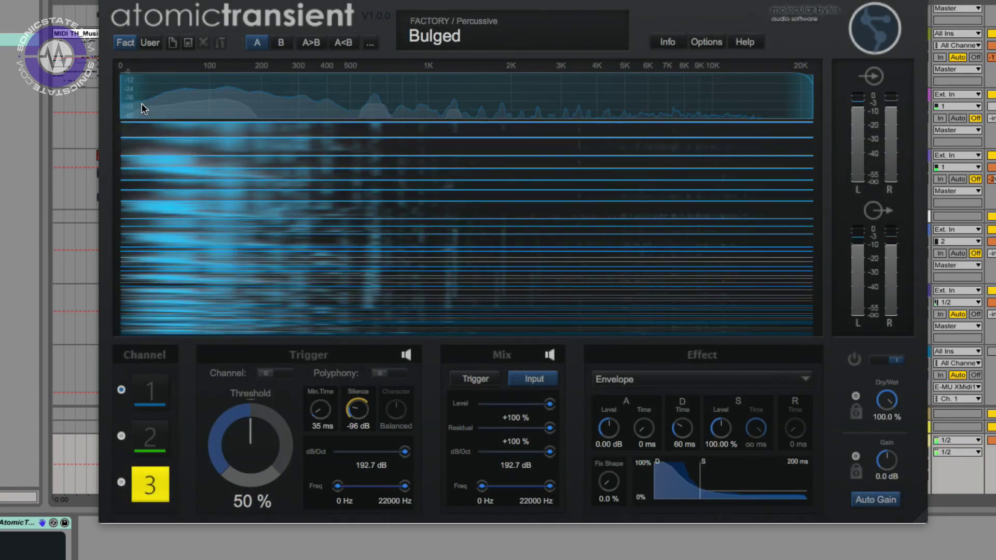
{"action": "left_click", "coordinate": [125, 42]}
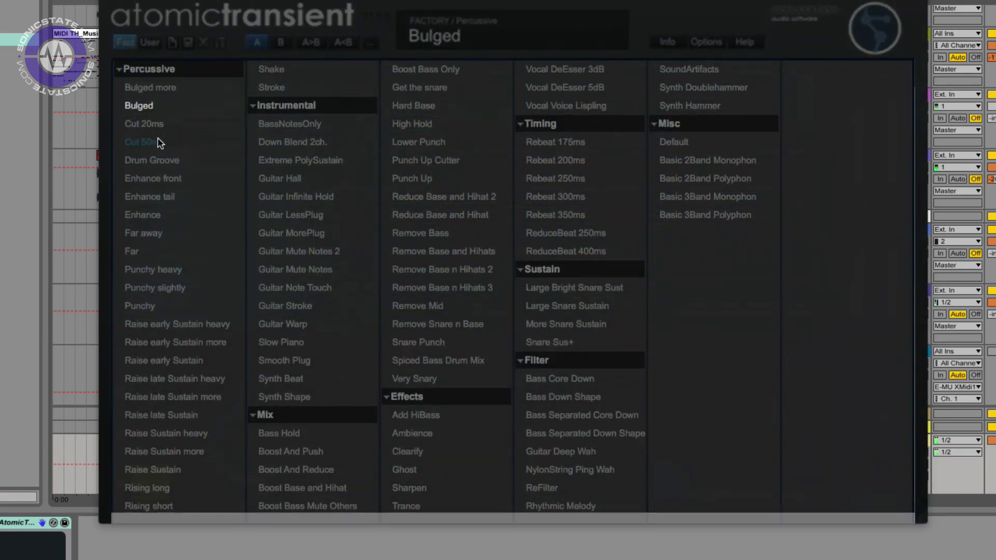
{"action": "left_click", "coordinate": [159, 140]}
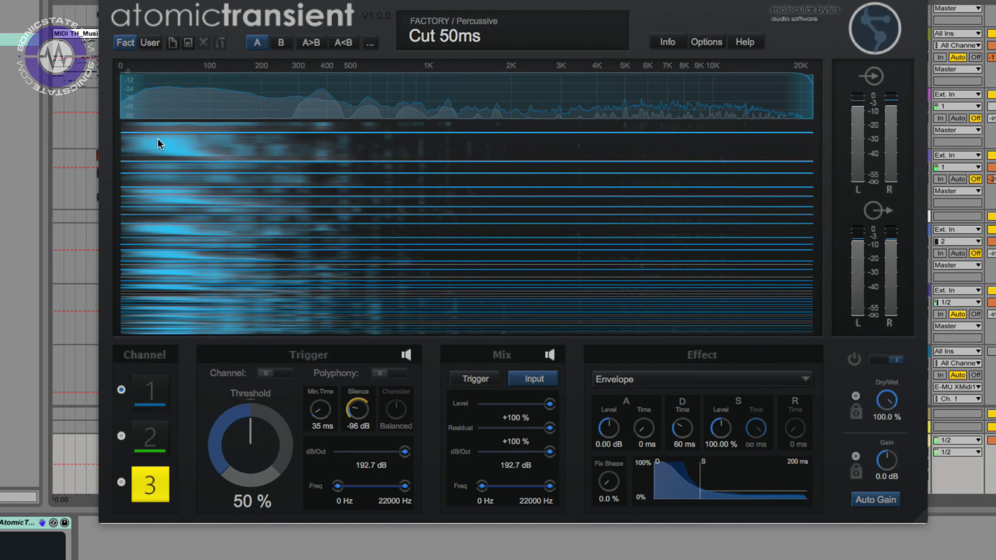
{"action": "left_click", "coordinate": [125, 42]}
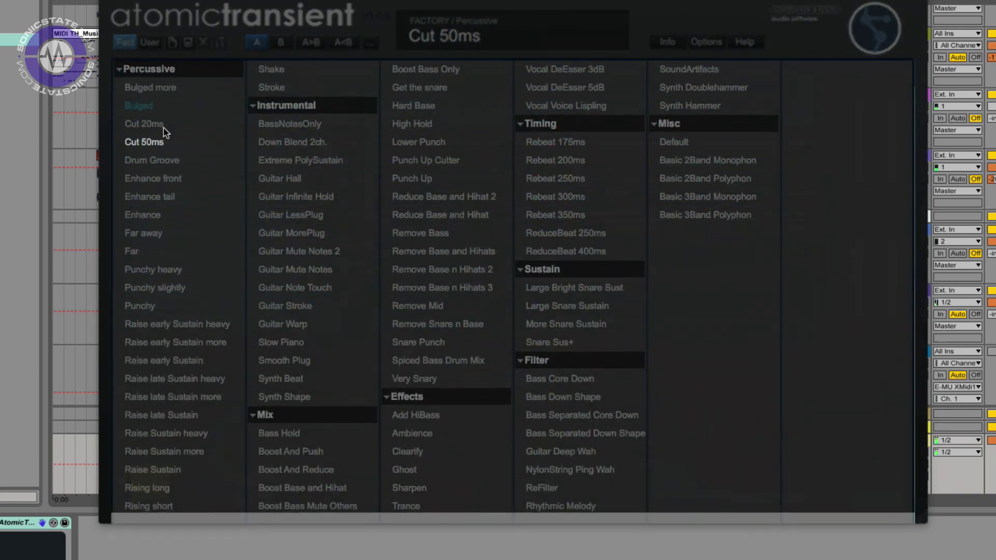
{"action": "left_click", "coordinate": [154, 213]}
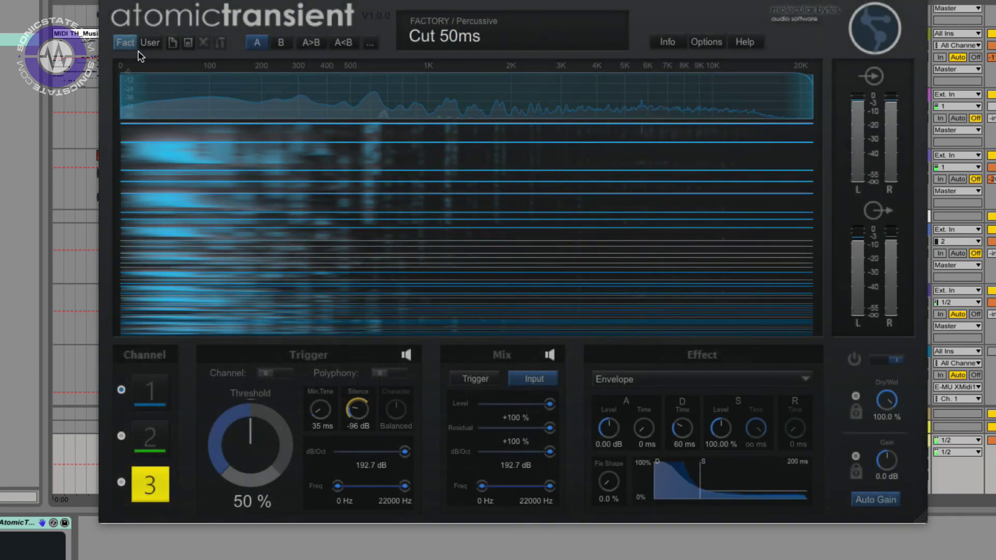
{"action": "left_click", "coordinate": [127, 42]}
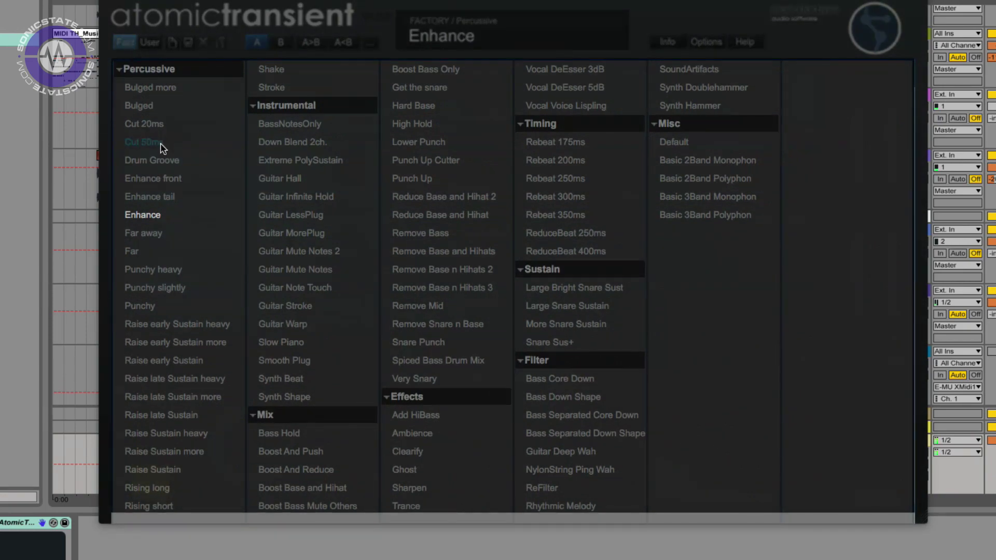
{"action": "left_click", "coordinate": [165, 271]}
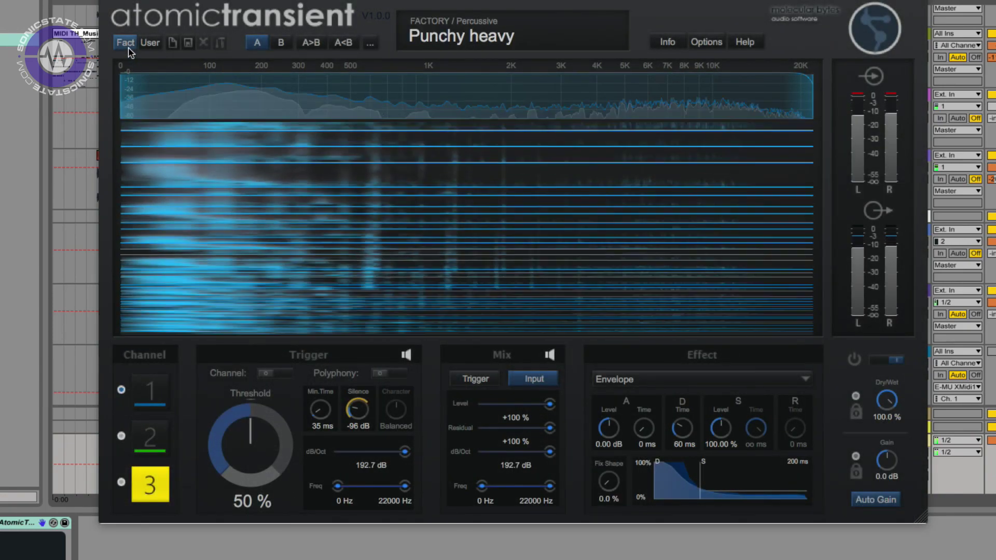
Audition Raise early Sustain heavy, Shake and Stroke, ending on Instrumental > BassNotesOnly
{"action": "left_click", "coordinate": [129, 48]}
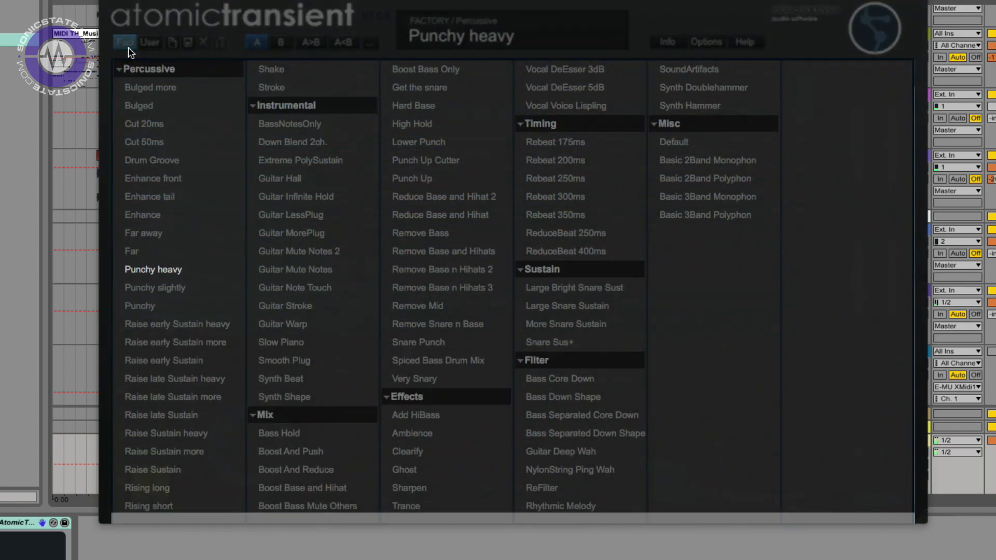
{"action": "left_click", "coordinate": [199, 326]}
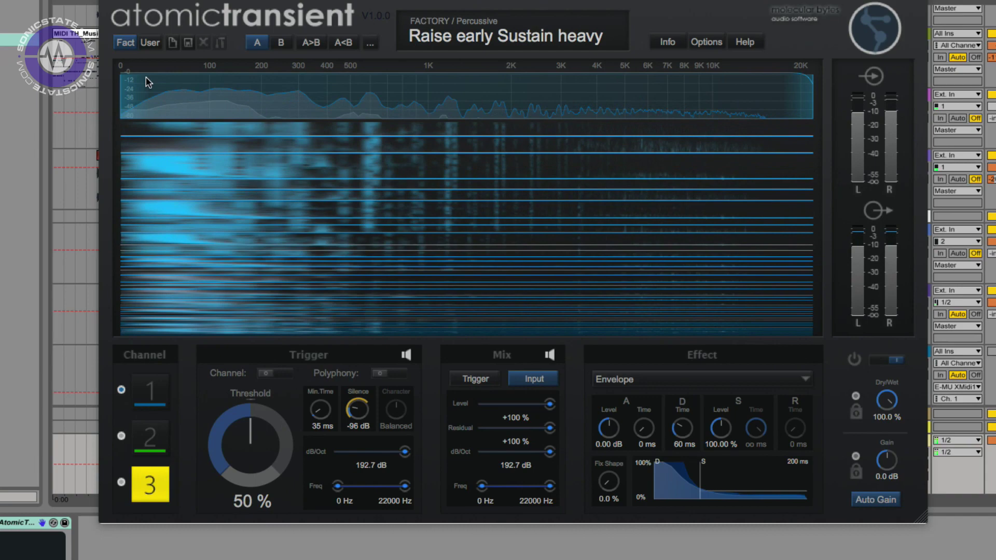
{"action": "left_click", "coordinate": [127, 48]}
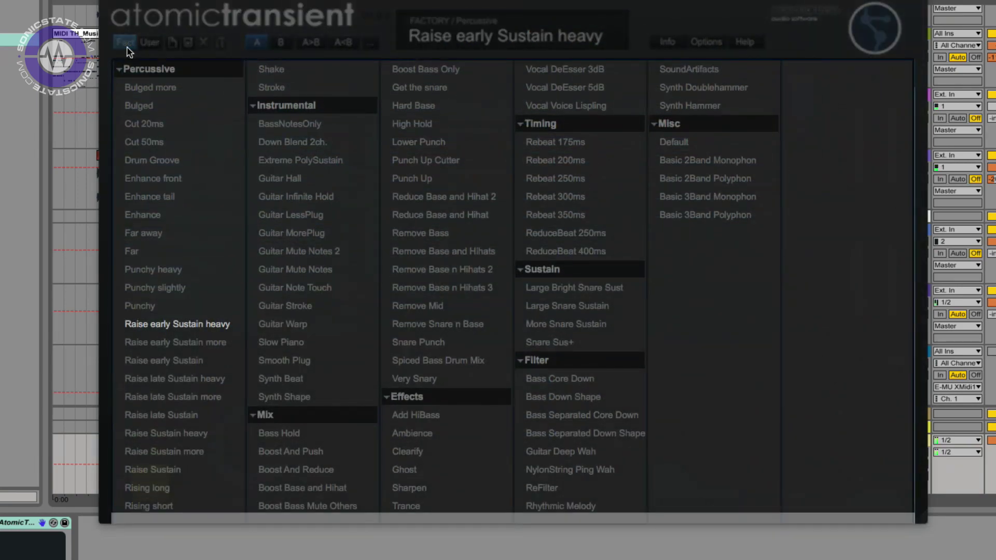
{"action": "left_click", "coordinate": [283, 76]}
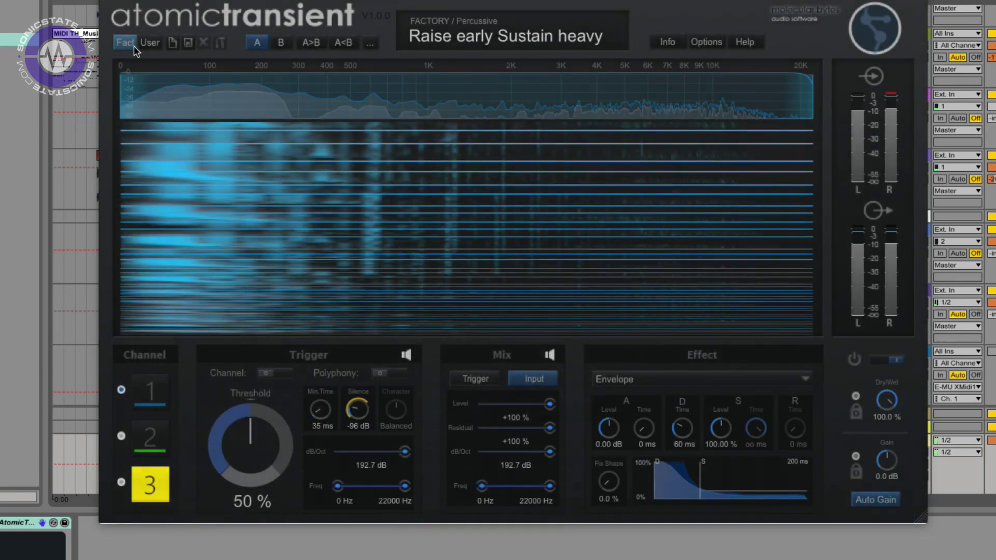
{"action": "left_click", "coordinate": [129, 44]}
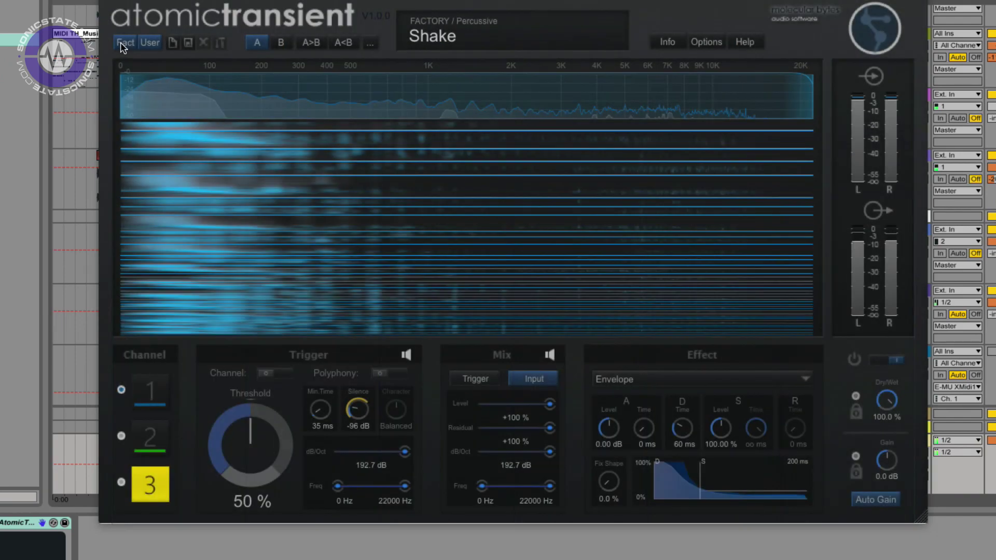
{"action": "left_click", "coordinate": [121, 42]}
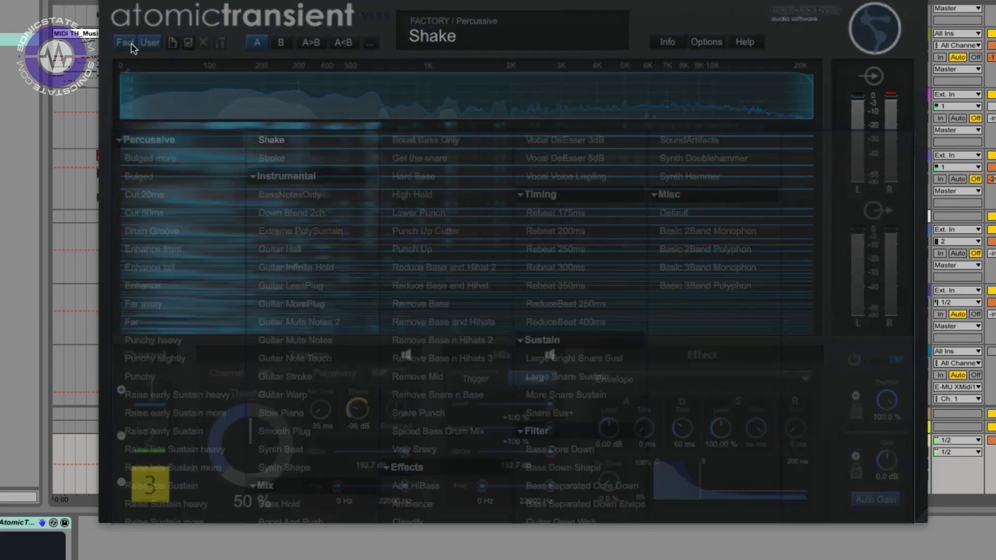
{"action": "left_click", "coordinate": [281, 86]}
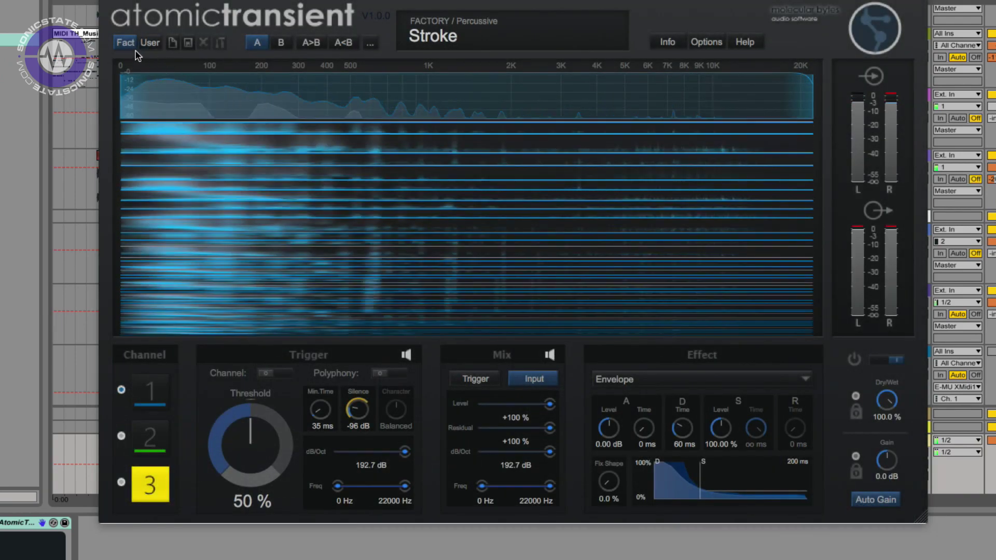
{"action": "left_click", "coordinate": [127, 45]}
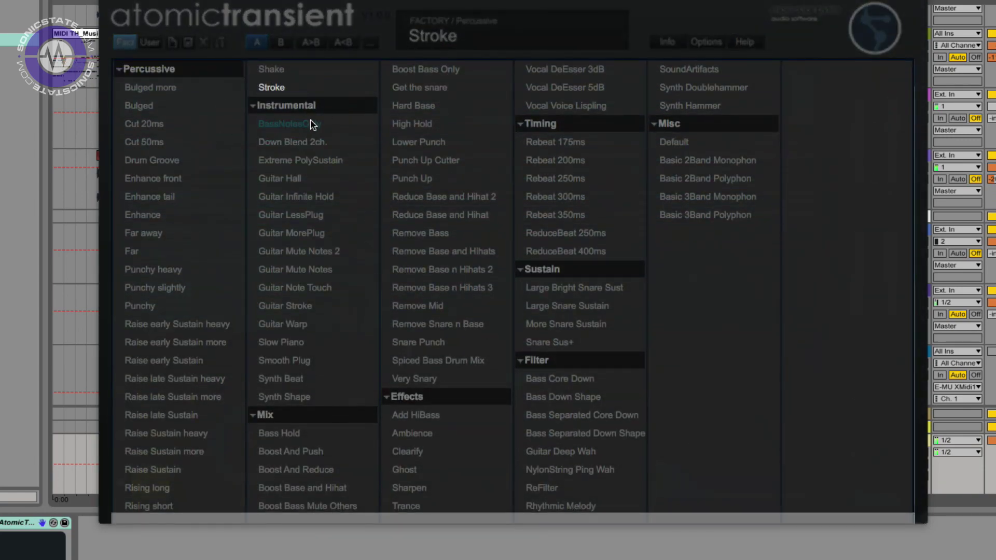
{"action": "left_click", "coordinate": [312, 125]}
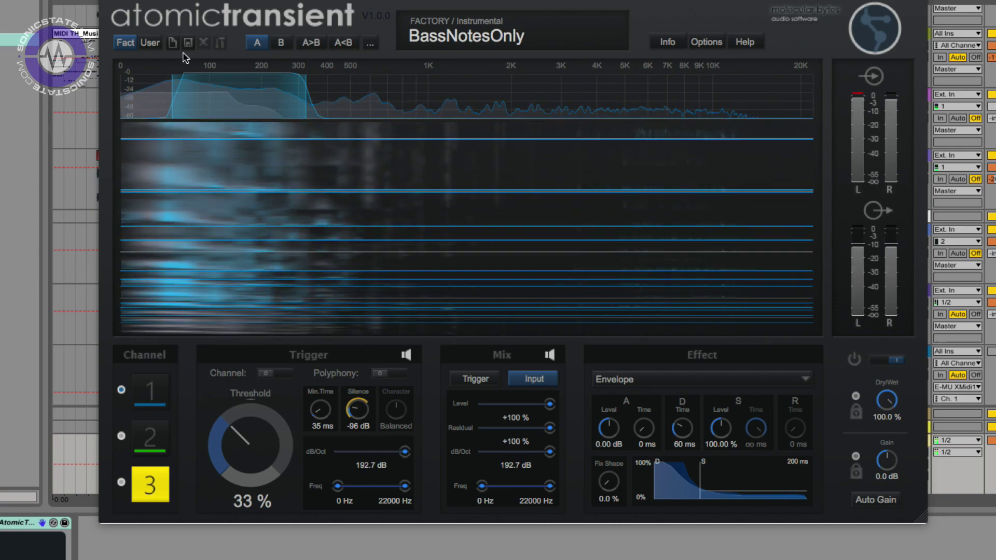
Audition the factory presets Guitar Warp, Spiced Bass Drum Mix, Get the snare and Ghost
{"action": "left_click", "coordinate": [126, 42]}
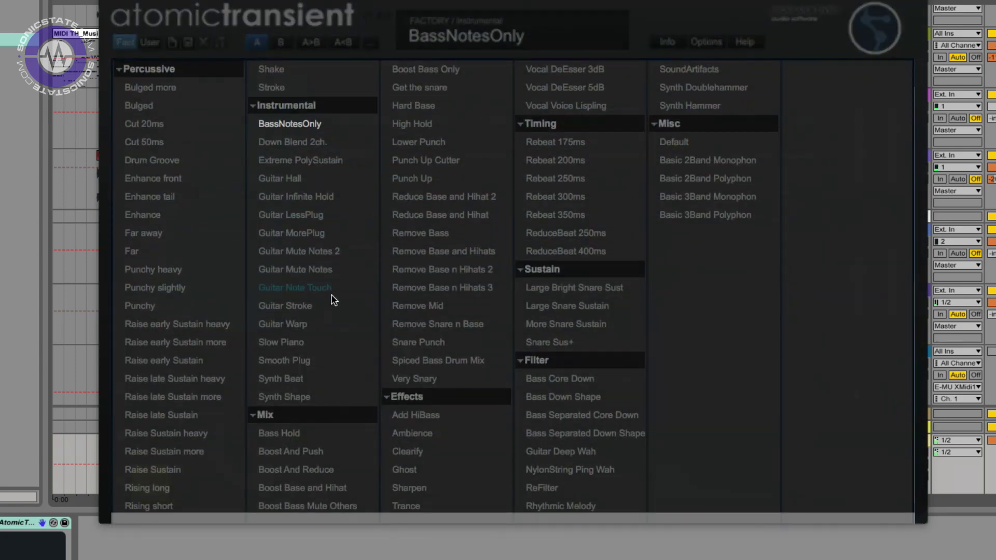
{"action": "left_click", "coordinate": [299, 327]}
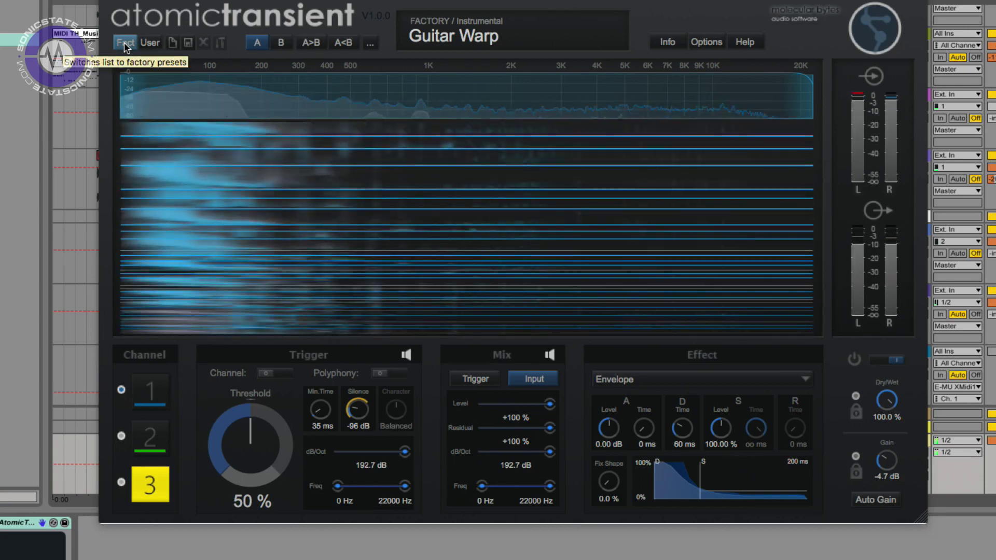
{"action": "left_click", "coordinate": [123, 42]}
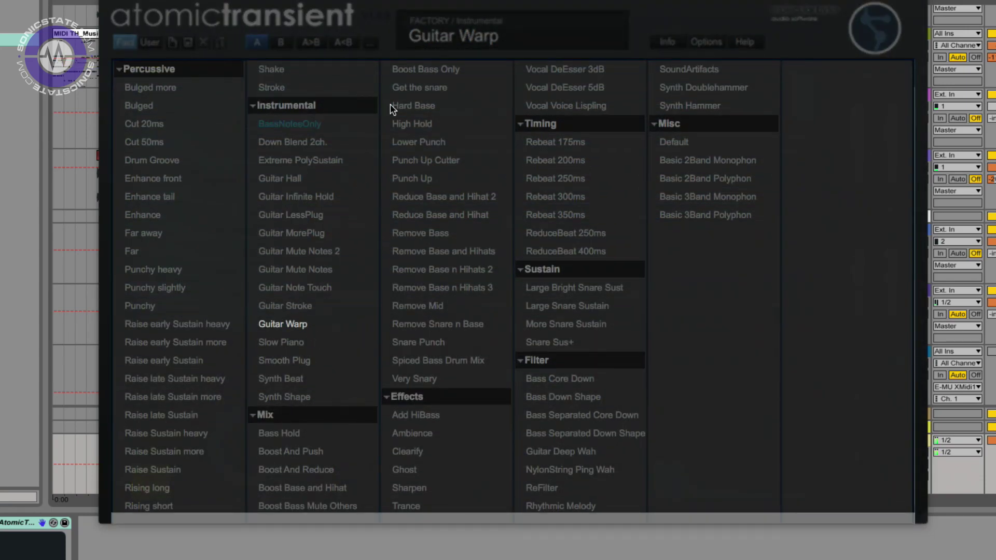
{"action": "left_click", "coordinate": [452, 362]}
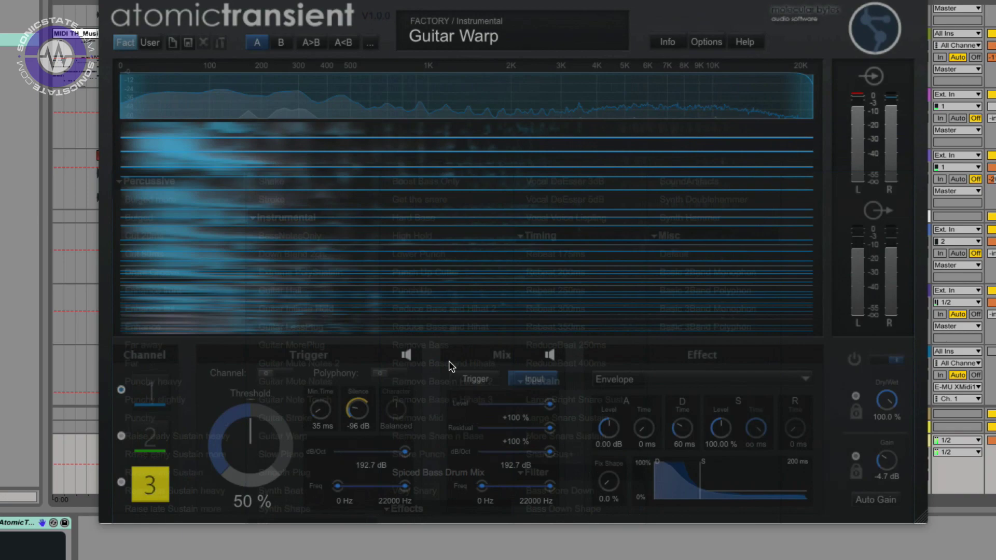
{"action": "left_click", "coordinate": [130, 43]}
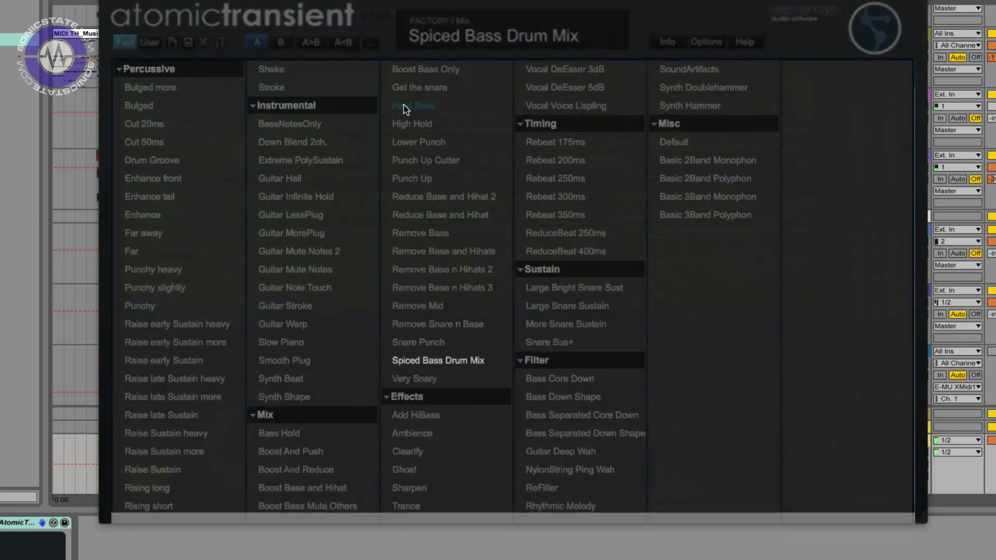
{"action": "left_click", "coordinate": [440, 97]}
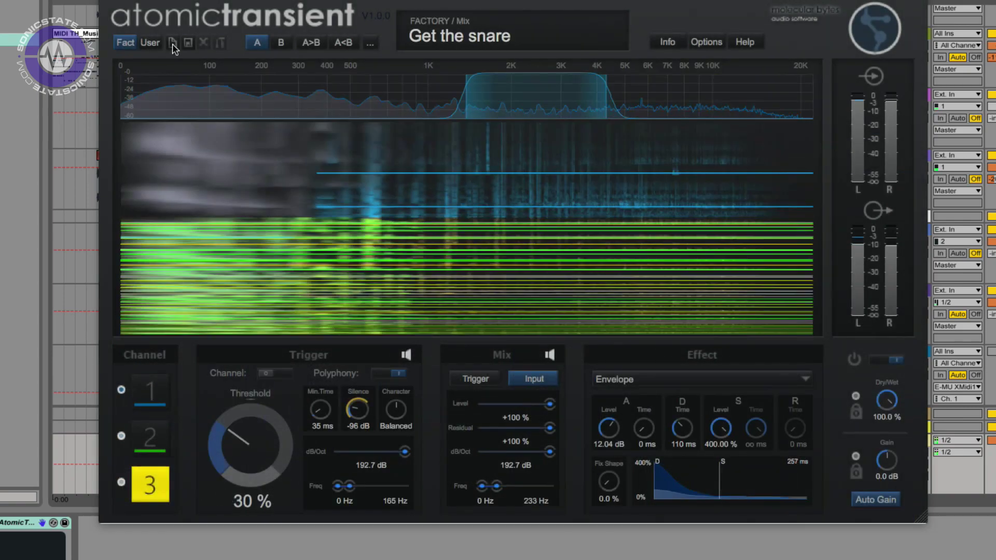
{"action": "left_click", "coordinate": [128, 43]}
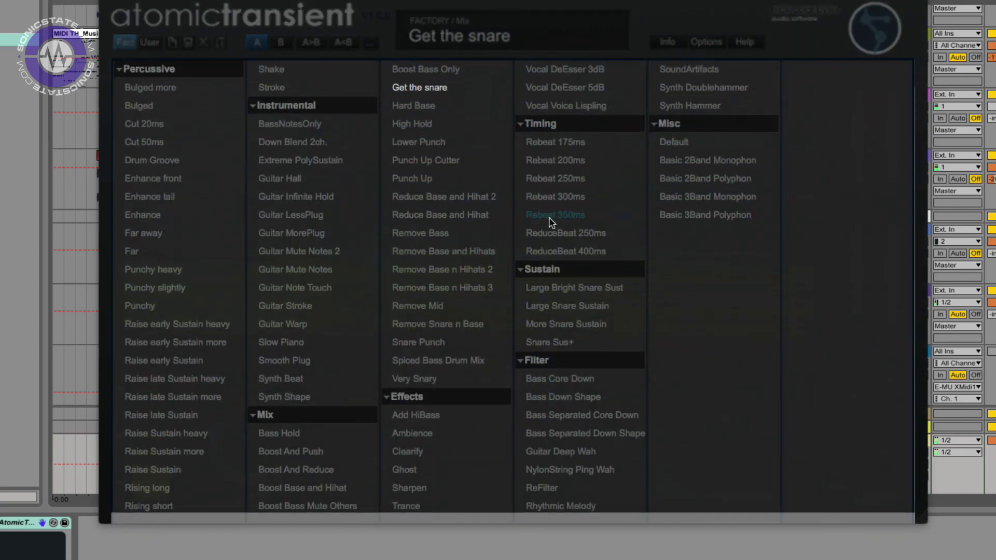
{"action": "left_click", "coordinate": [409, 471]}
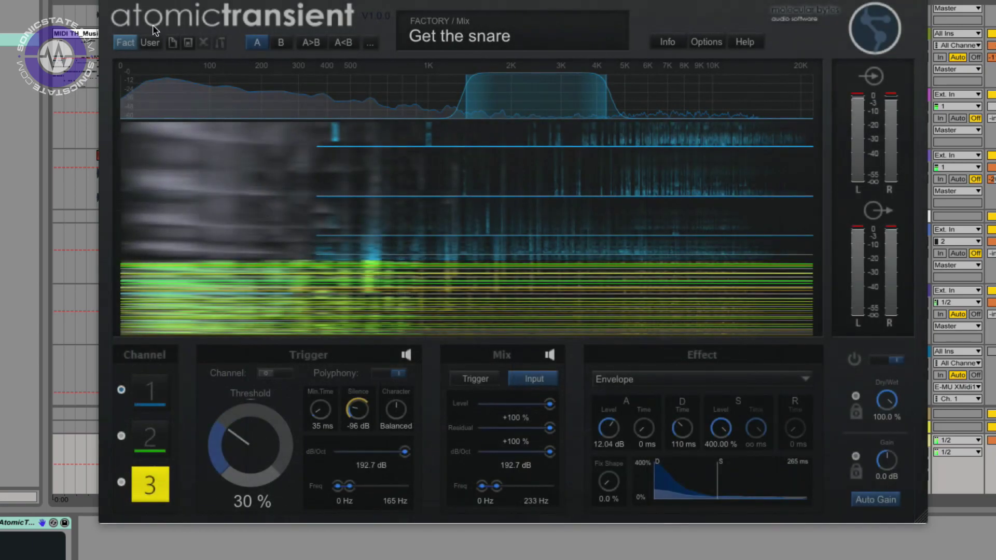
Load Rebeat 350ms, then Synth Doublehammer, turn processing back on, and show the factory presets
{"action": "left_click", "coordinate": [128, 41]}
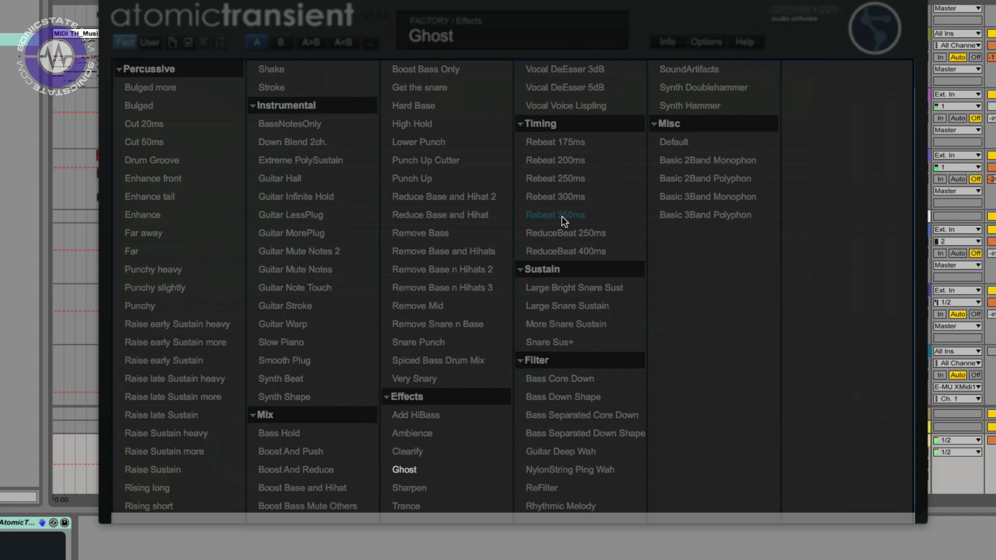
{"action": "left_click", "coordinate": [562, 215]}
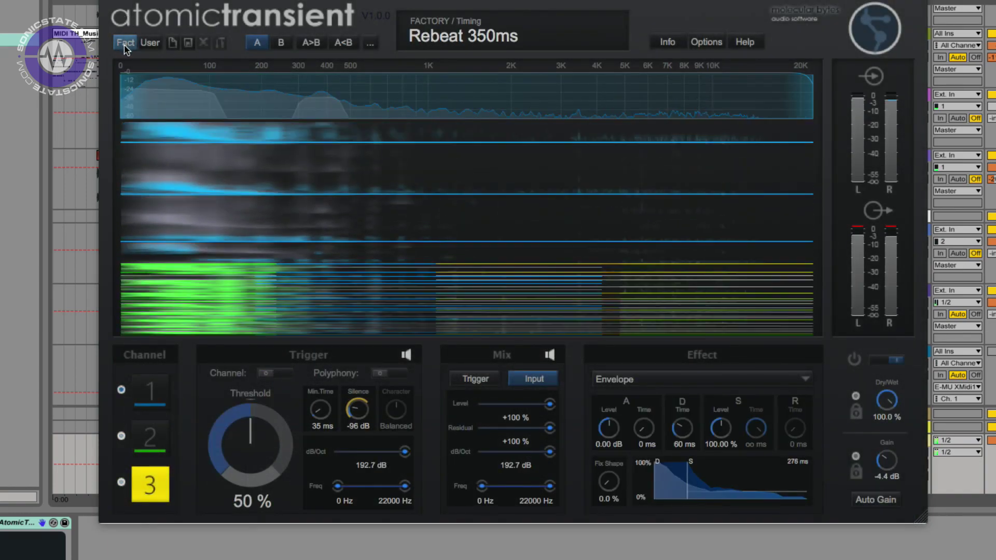
{"action": "left_click", "coordinate": [123, 42]}
{"action": "left_click", "coordinate": [720, 97]}
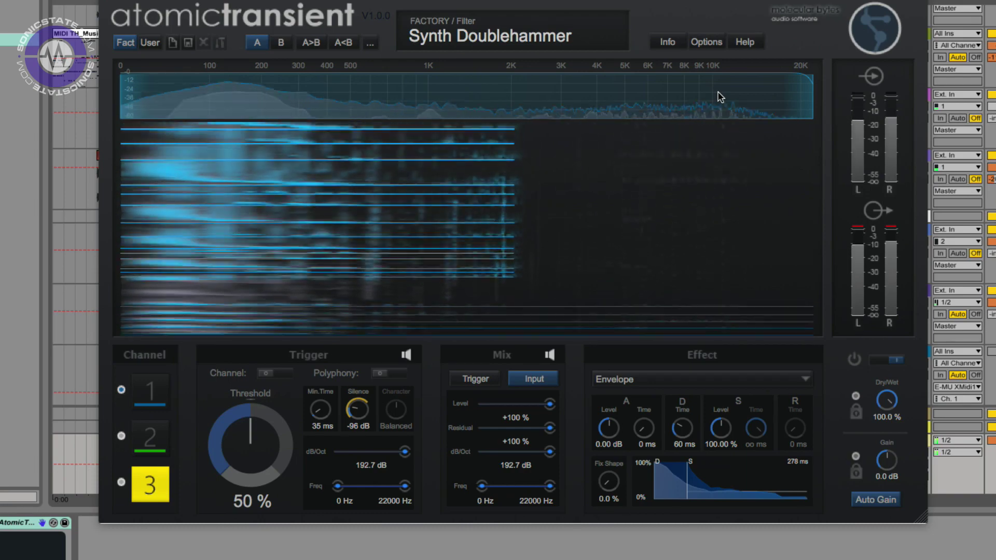
{"action": "left_click", "coordinate": [894, 362]}
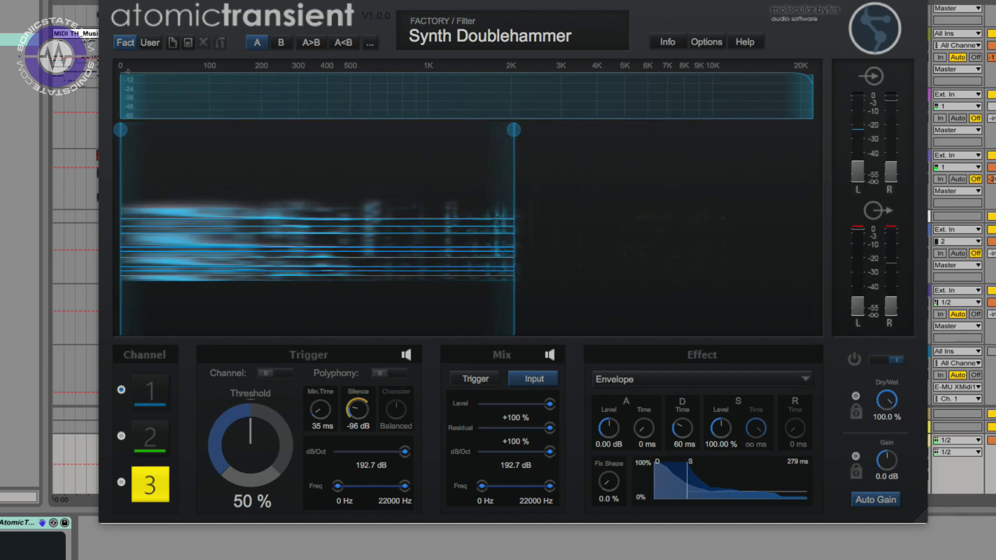
{"action": "left_click", "coordinate": [126, 42]}
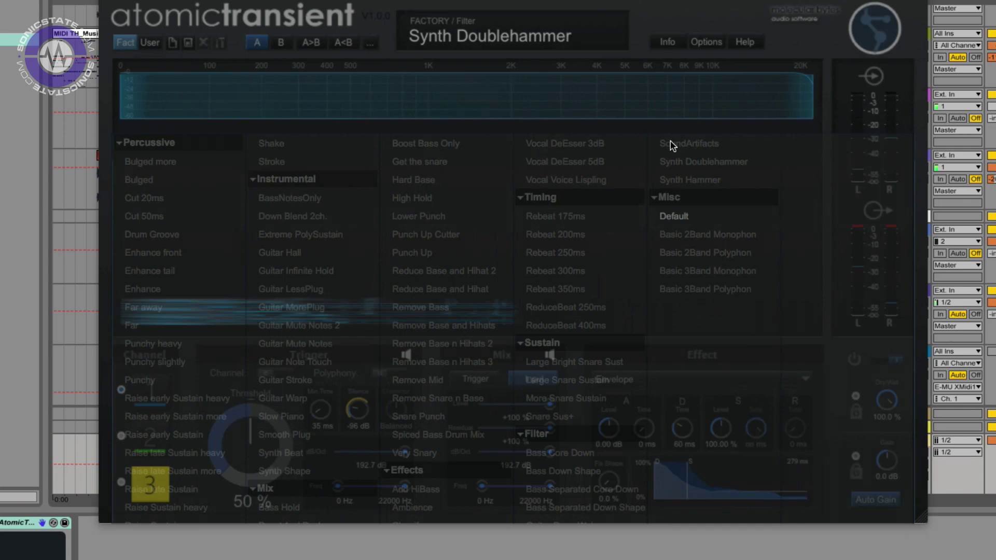
Load the Misc > Default factory preset, restoring the full 0–22000 Hz range at 50% threshold
{"action": "left_click", "coordinate": [674, 216]}
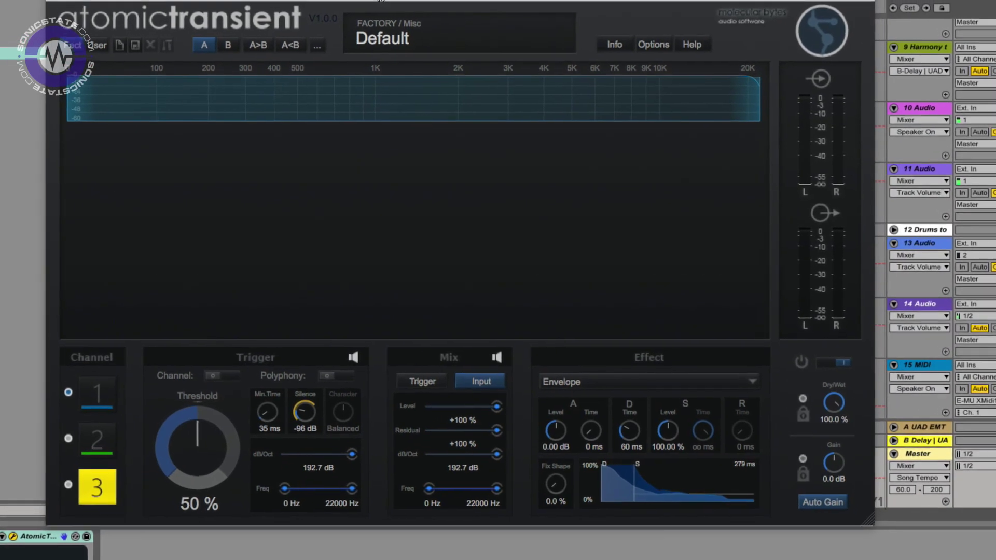
Move the Atomic Transient window aside to uncover Ableton's session view
{"action": "left_click_drag", "start_coordinate": [381, 1], "coordinate": [398, 0]}
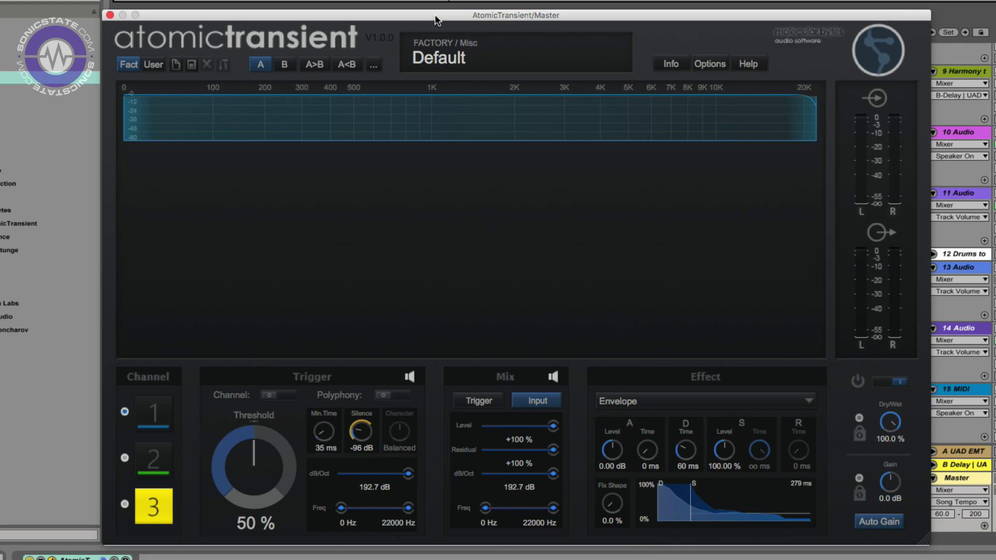
{"action": "left_click_drag", "start_coordinate": [434, 16], "coordinate": [432, 46]}
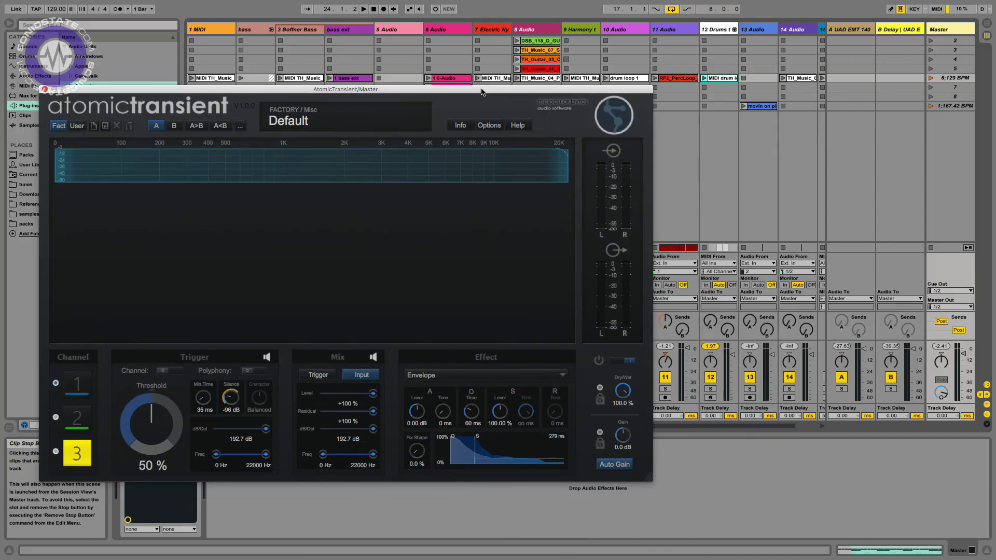
{"action": "left_click_drag", "start_coordinate": [623, 46], "coordinate": [828, 82]}
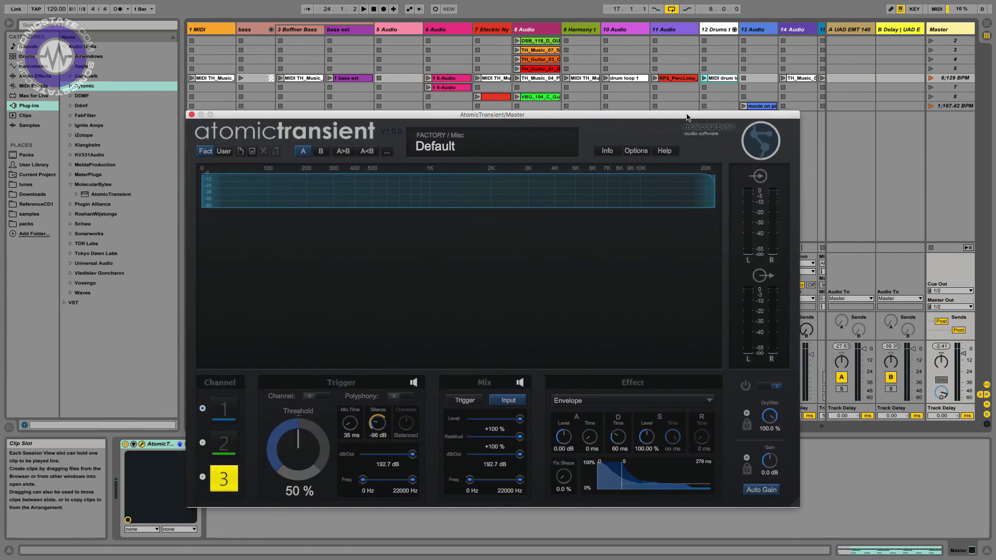
{"action": "left_click_drag", "start_coordinate": [688, 117], "coordinate": [530, 124]}
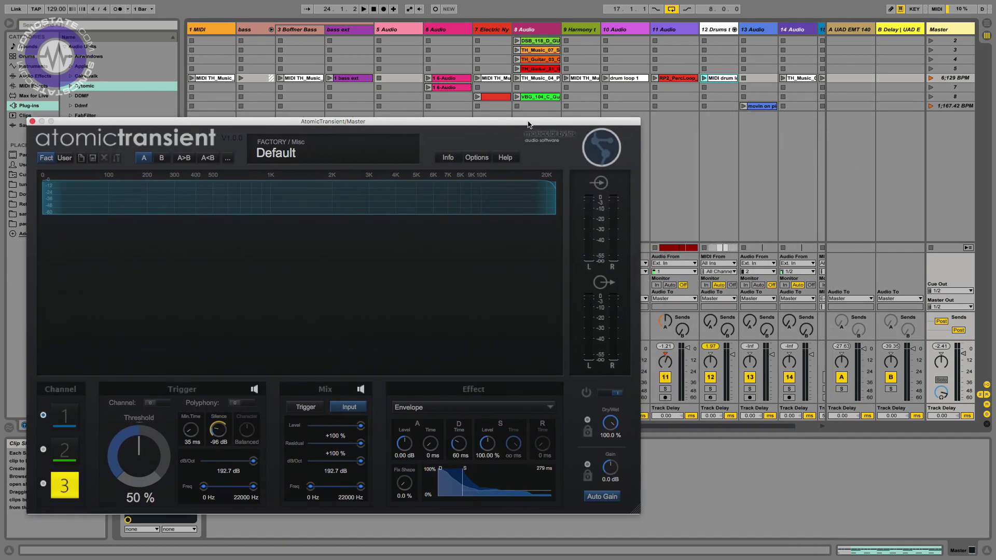
Stop all clips, launch track 11's percussion clip, and reopen Atomic Transient on the Master track
{"action": "left_click", "coordinate": [968, 247]}
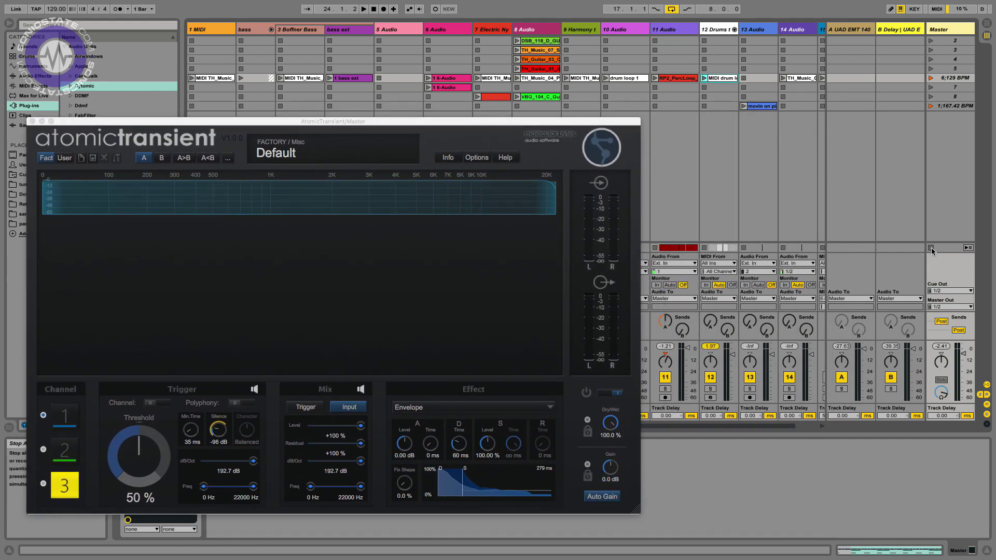
{"action": "left_click", "coordinate": [656, 78]}
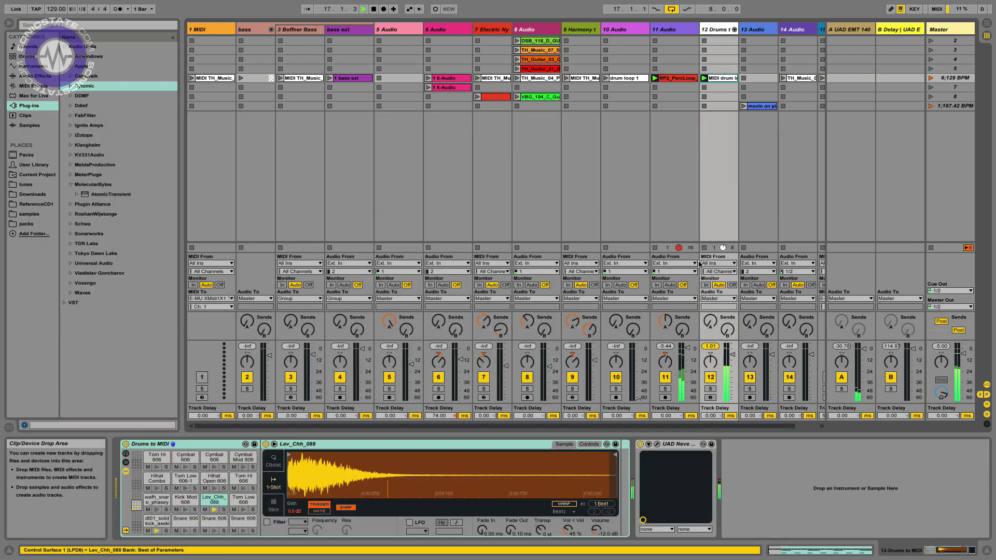
{"action": "left_click", "coordinate": [944, 29]}
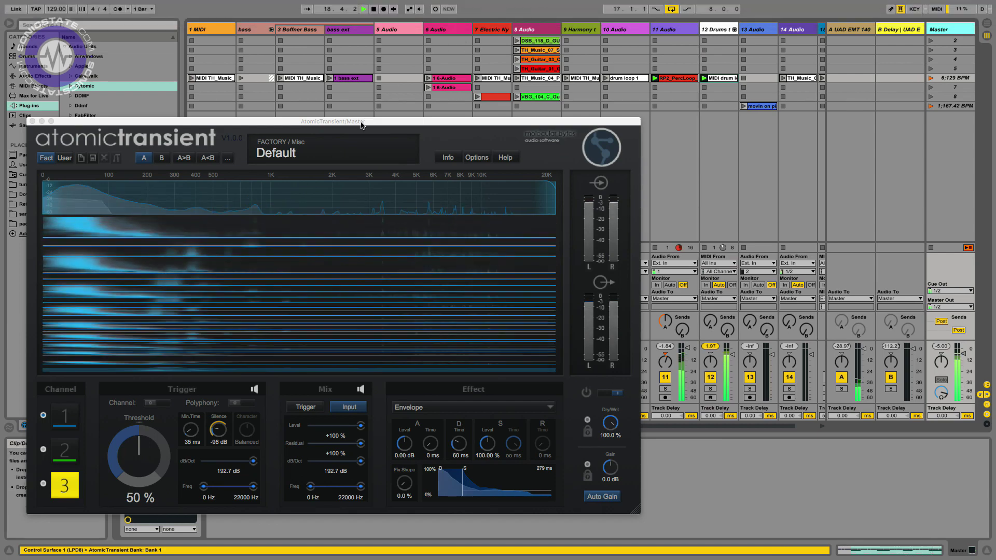
Shrink and reposition the Atomic Transient window, then start the loop playing through it
{"action": "left_click_drag", "start_coordinate": [364, 116], "coordinate": [531, 56]}
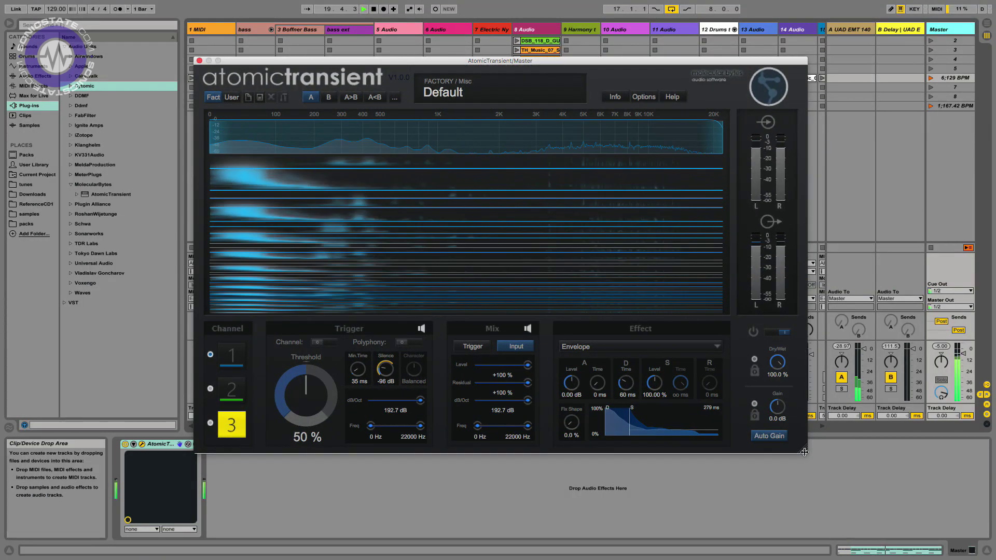
{"action": "left_click_drag", "start_coordinate": [803, 449], "coordinate": [848, 505]}
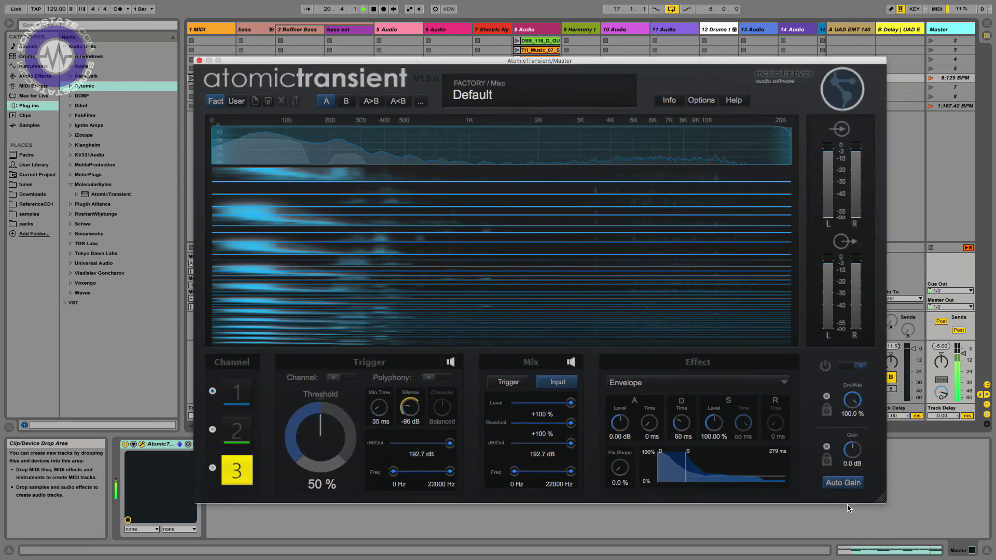
{"action": "left_click_drag", "start_coordinate": [445, 65], "coordinate": [428, 43]}
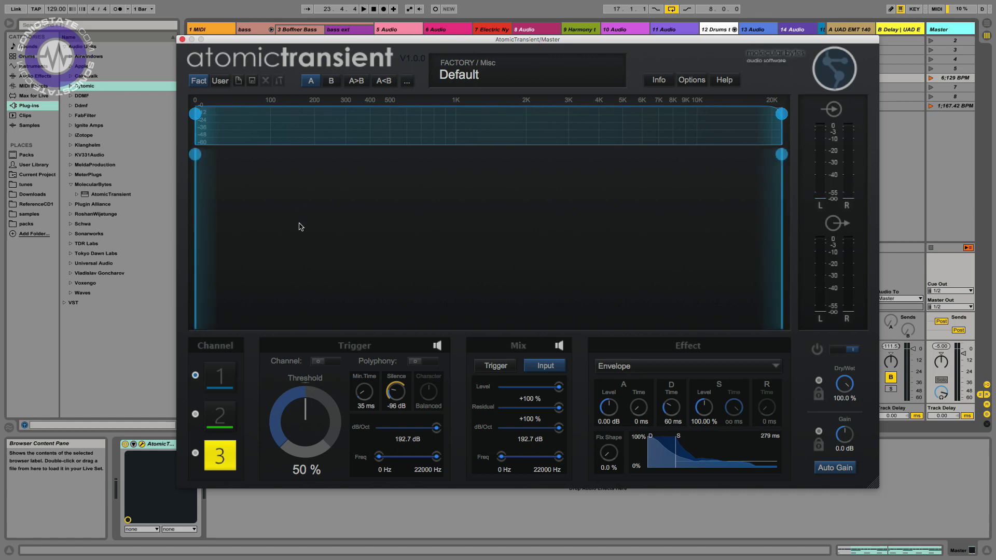
{"action": "key", "text": "space"}
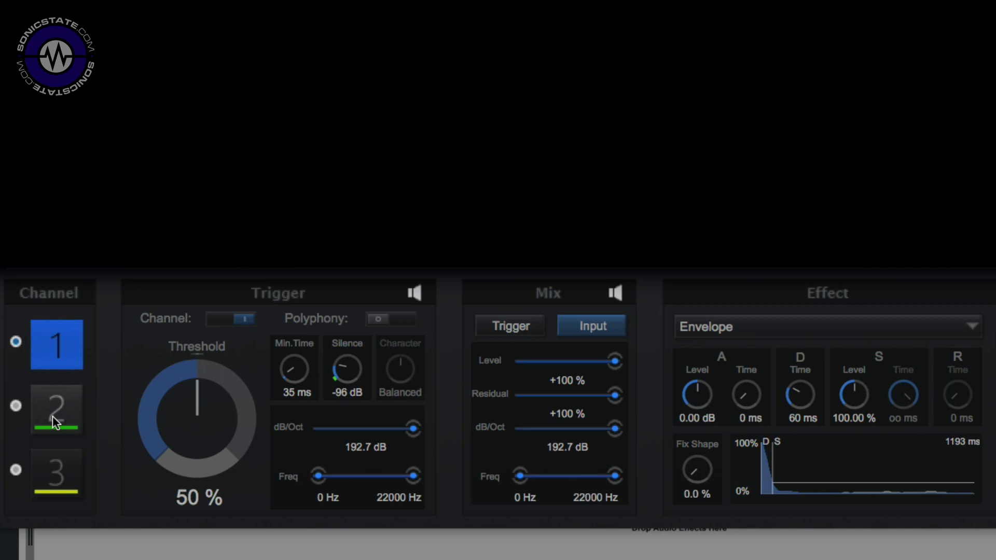
Select channel 1, try the Filter effect, then set its effect back to Envelope
{"action": "left_click", "coordinate": [60, 326]}
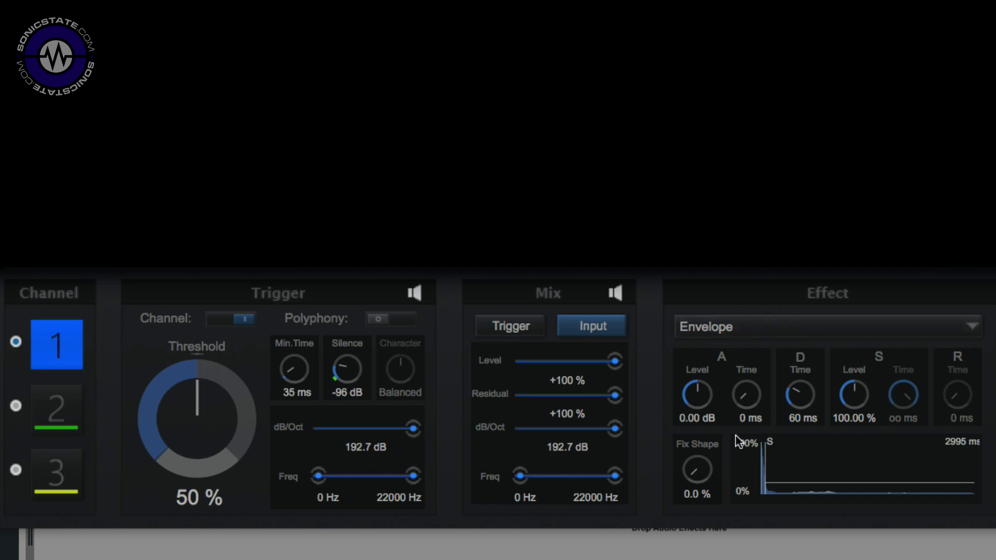
{"action": "left_click", "coordinate": [771, 331]}
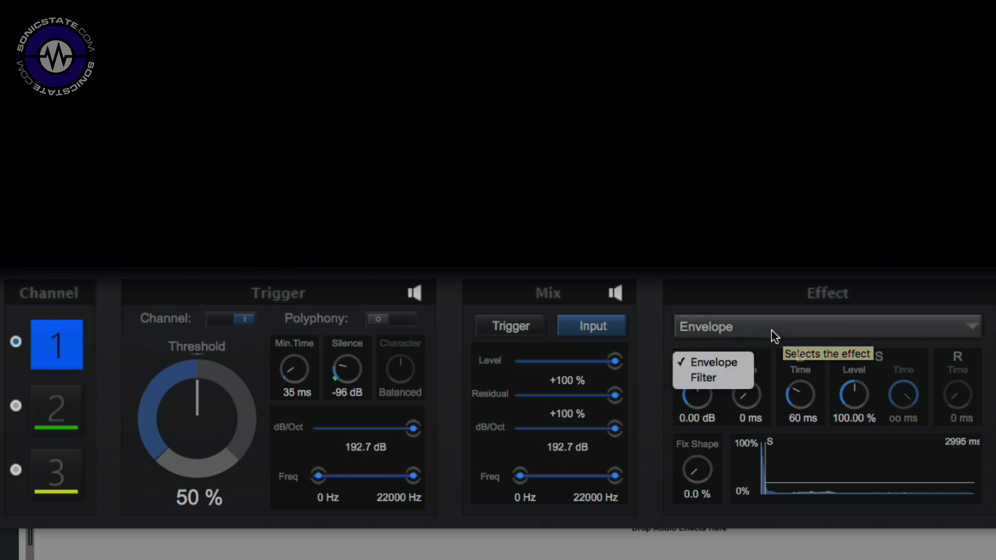
{"action": "left_click", "coordinate": [710, 376]}
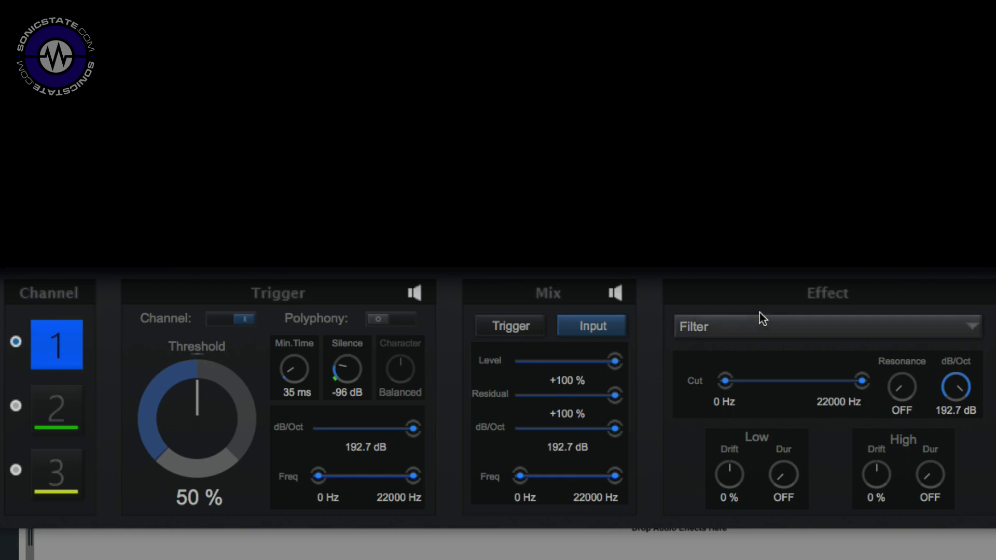
{"action": "left_click", "coordinate": [764, 325]}
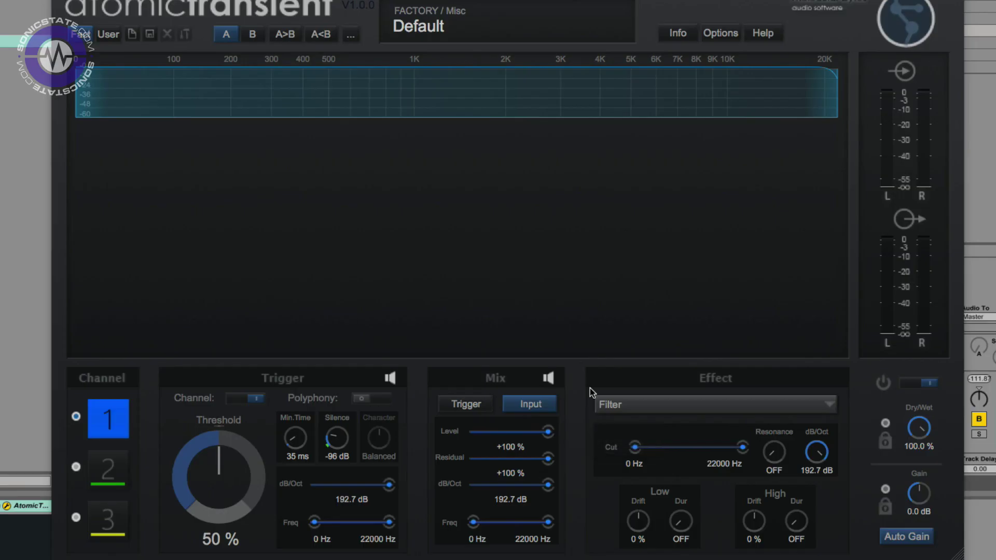
{"action": "left_click", "coordinate": [714, 362]}
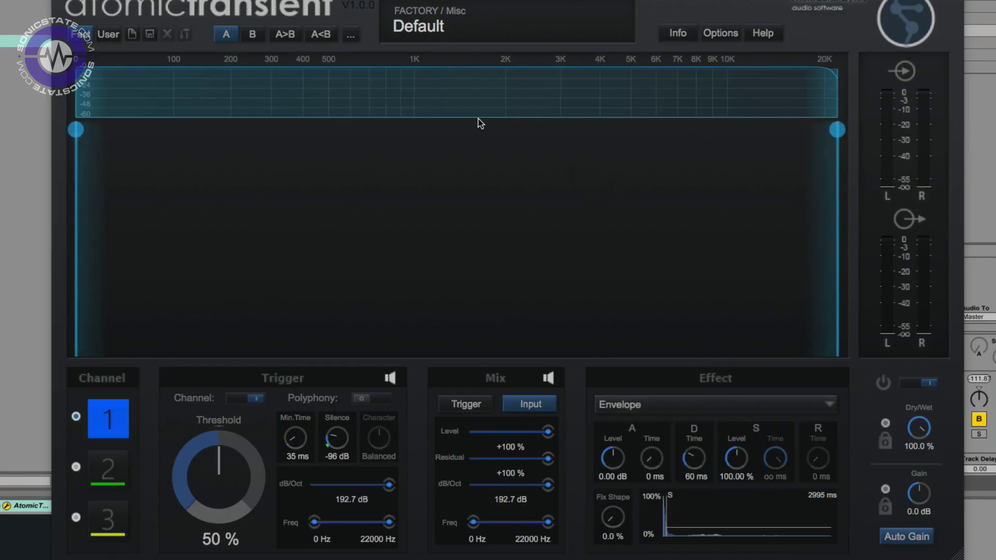
{"action": "key", "text": "space"}
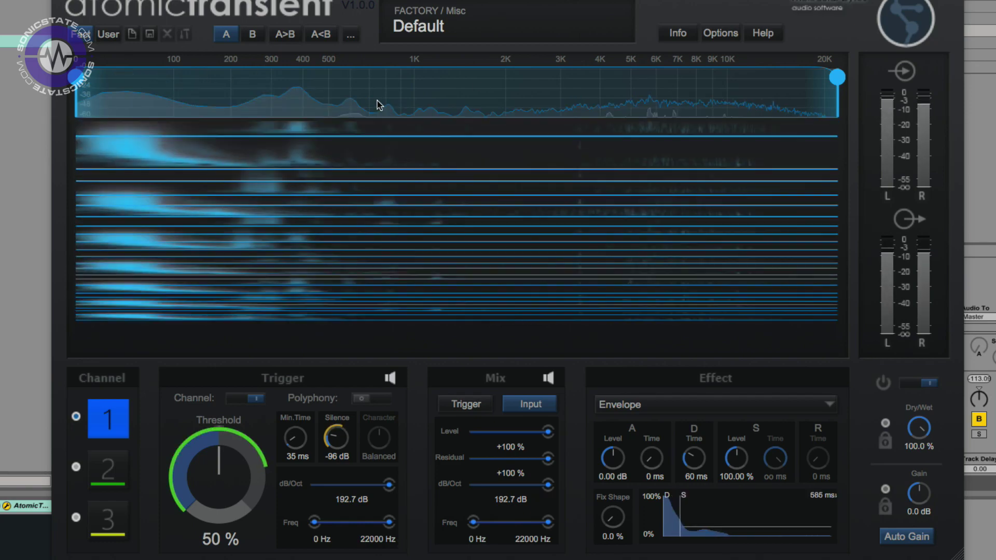
{"action": "left_click_drag", "start_coordinate": [837, 77], "coordinate": [437, 77]}
{"action": "left_click_drag", "start_coordinate": [357, 88], "coordinate": [225, 88]}
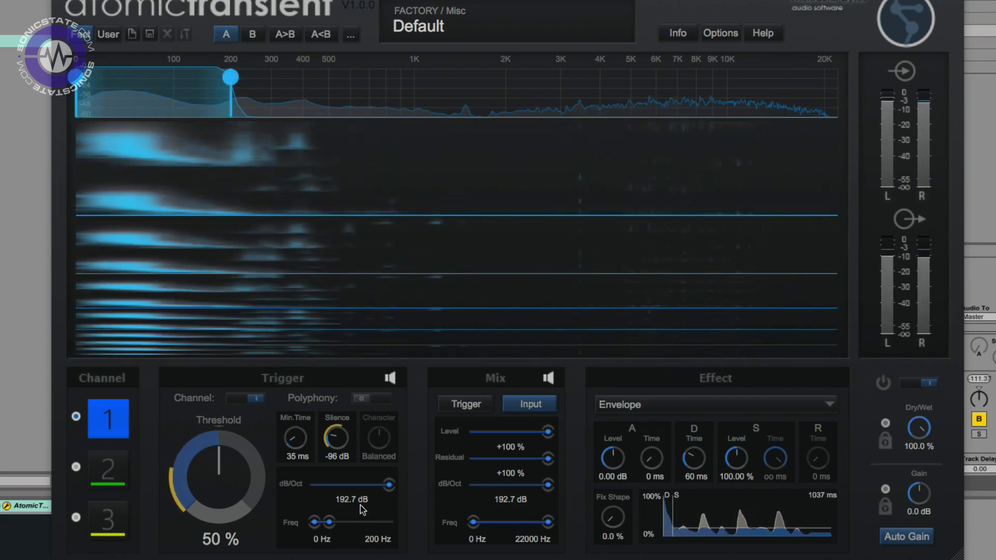
{"action": "mouse_move", "coordinate": [337, 525]}
{"action": "left_mouse_down"}
{"action": "mouse_move", "coordinate": [349, 525]}
{"action": "mouse_move", "coordinate": [329, 526]}
{"action": "left_mouse_up"}
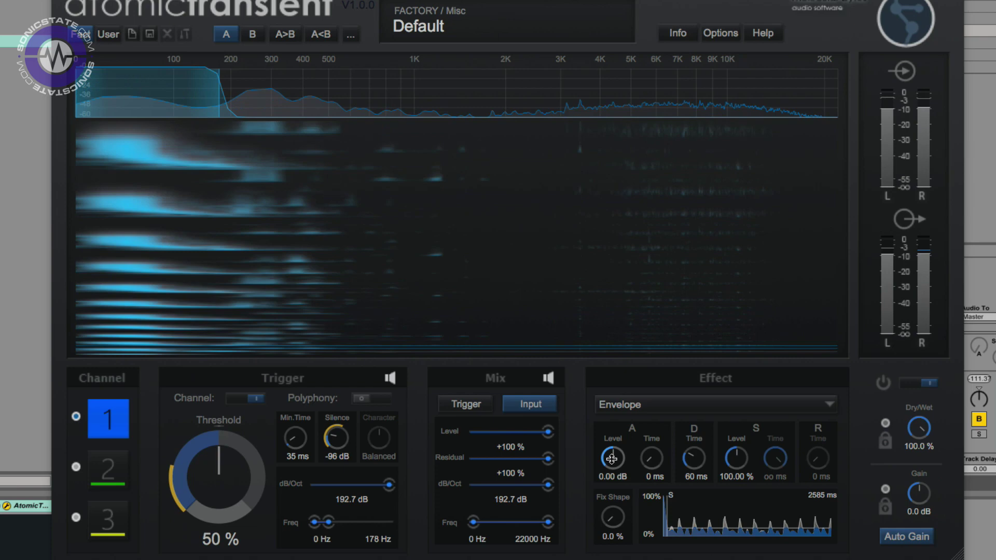
{"action": "left_click_drag", "start_coordinate": [612, 459], "coordinate": [612, 439]}
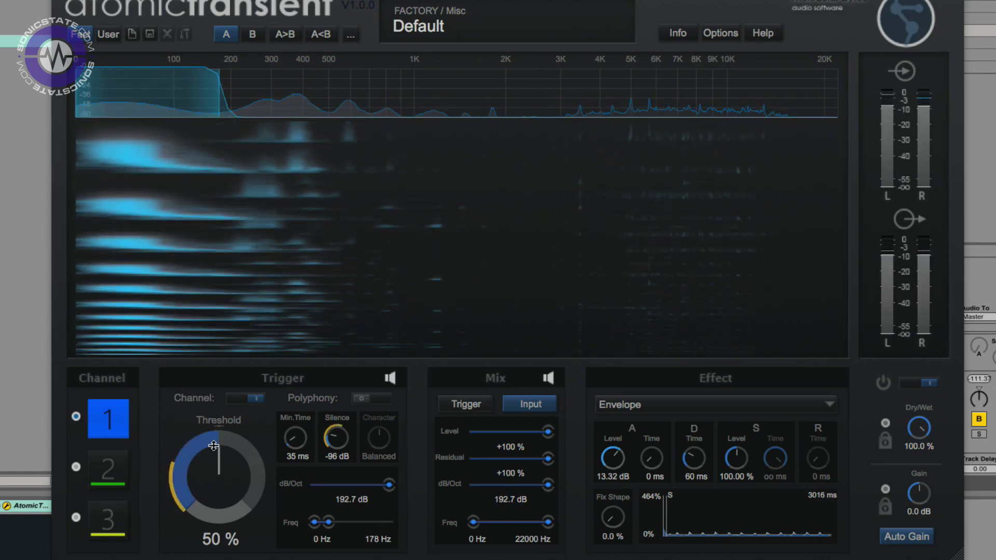
{"action": "left_click_drag", "start_coordinate": [211, 442], "coordinate": [208, 450]}
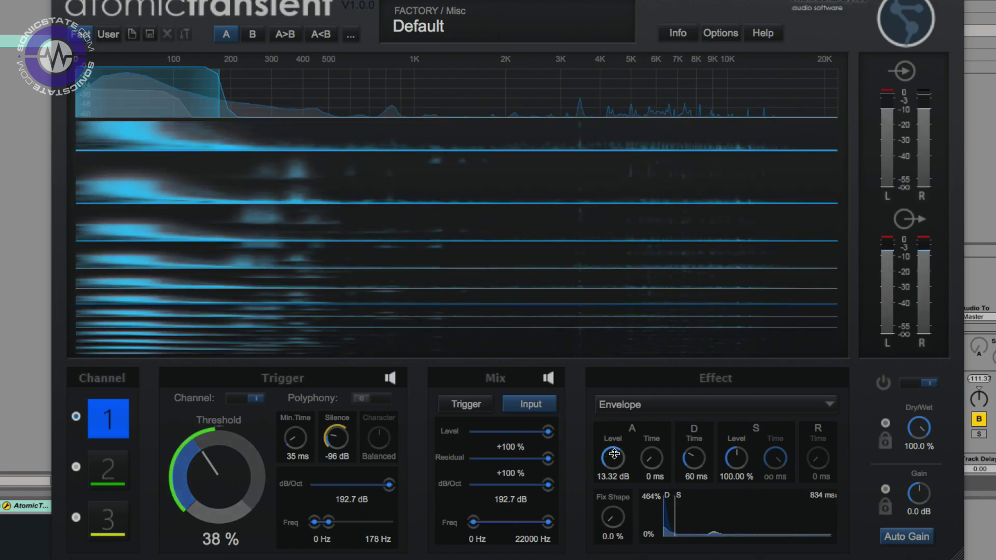
{"action": "left_click_drag", "start_coordinate": [613, 454], "coordinate": [614, 488]}
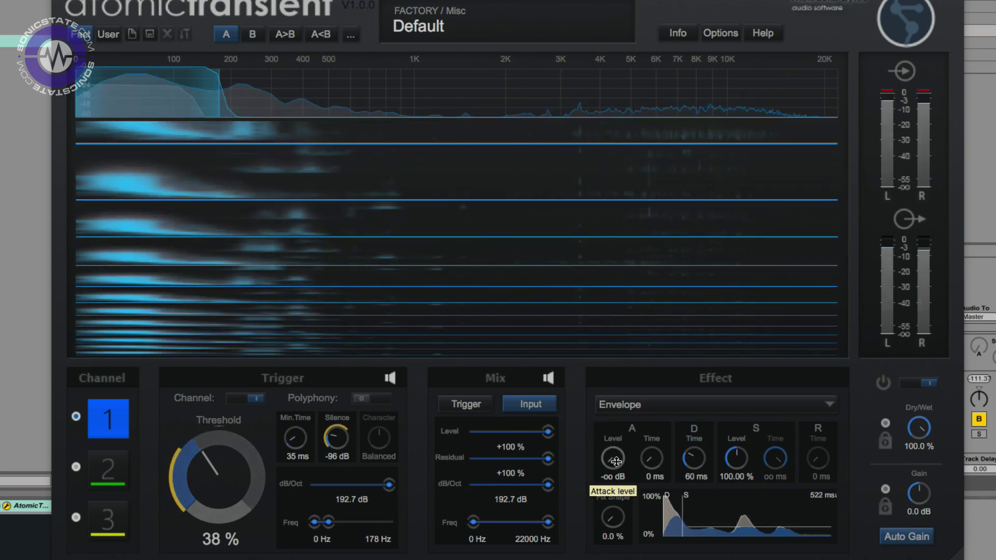
{"action": "left_click_drag", "start_coordinate": [616, 462], "coordinate": [620, 385]}
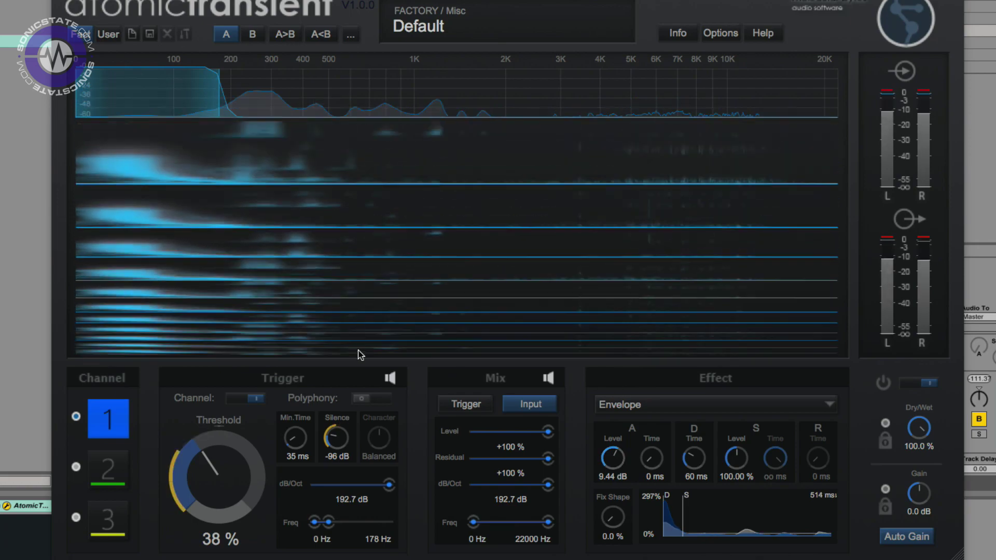
Narrow the processed Mix Freq band toward the low end and set the mix to follow Trigger
{"action": "mouse_move", "coordinate": [322, 342]}
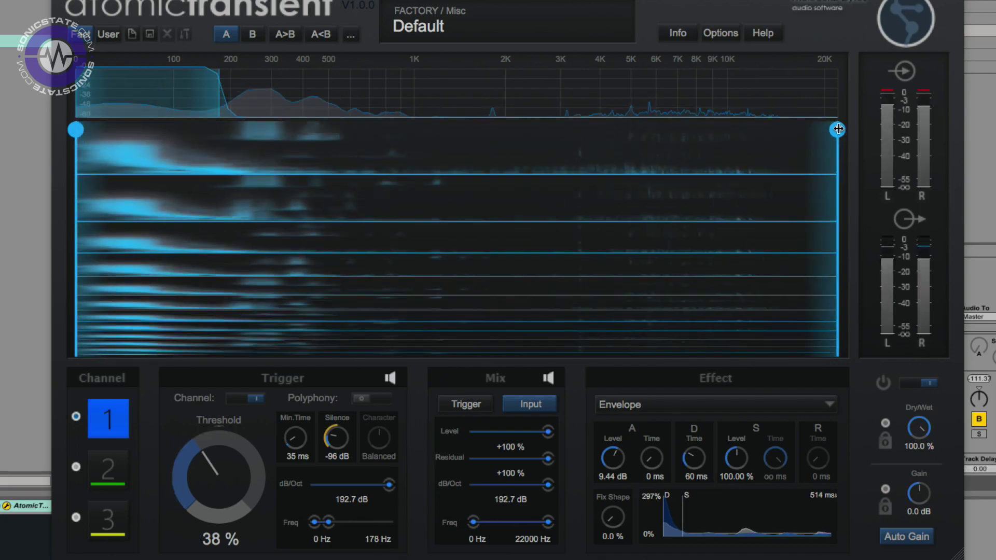
{"action": "left_click_drag", "start_coordinate": [839, 129], "coordinate": [215, 139]}
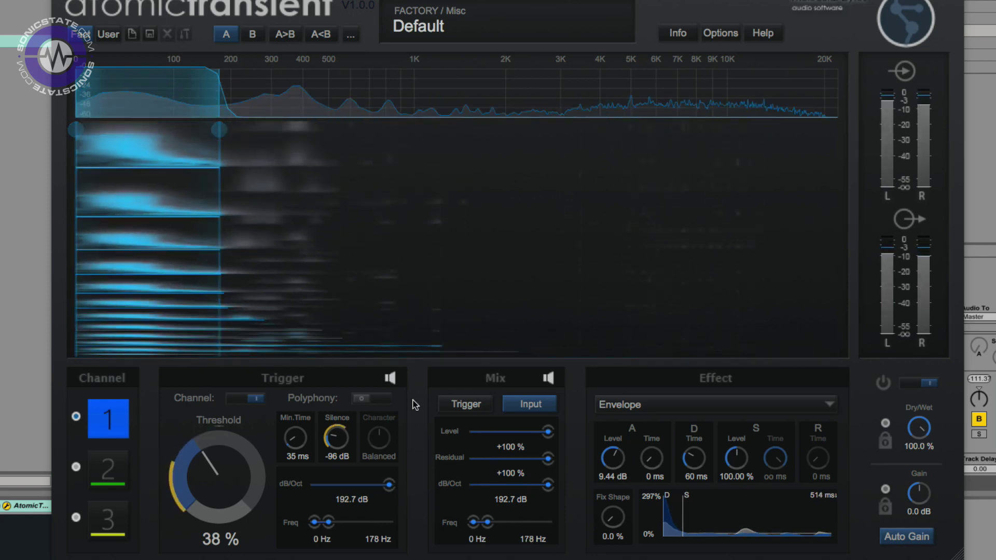
{"action": "mouse_move", "coordinate": [488, 522]}
{"action": "left_mouse_down"}
{"action": "mouse_move", "coordinate": [514, 528]}
{"action": "mouse_move", "coordinate": [488, 526]}
{"action": "left_mouse_up"}
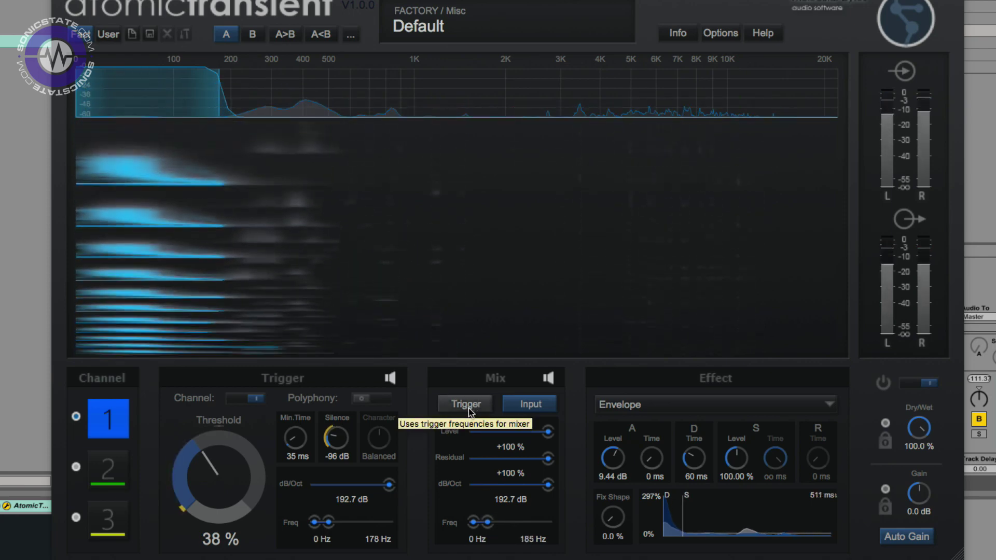
{"action": "left_click", "coordinate": [469, 407]}
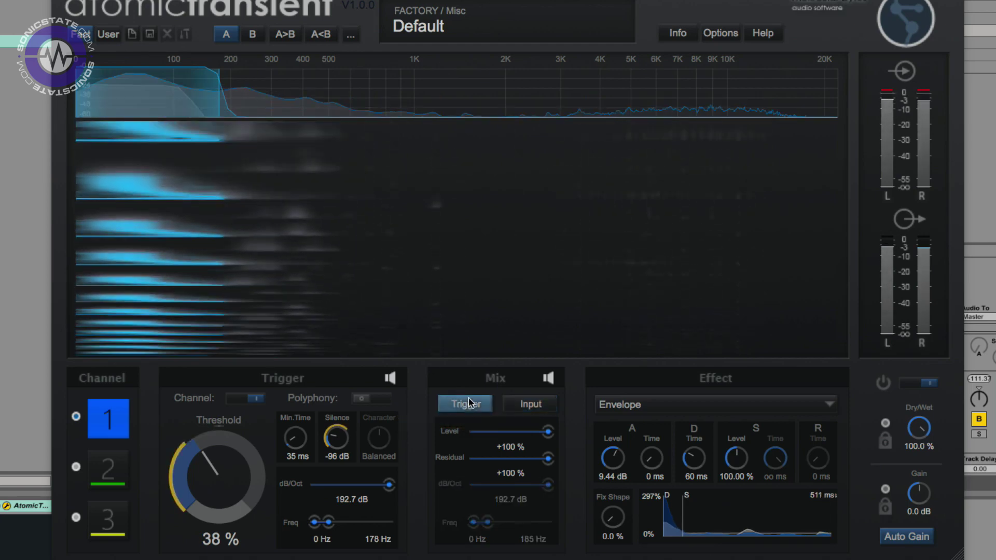
Adjust the low trigger band's upper edge so channel 1 spans 0 Hz to 178 Hz
{"action": "mouse_move", "coordinate": [217, 78]}
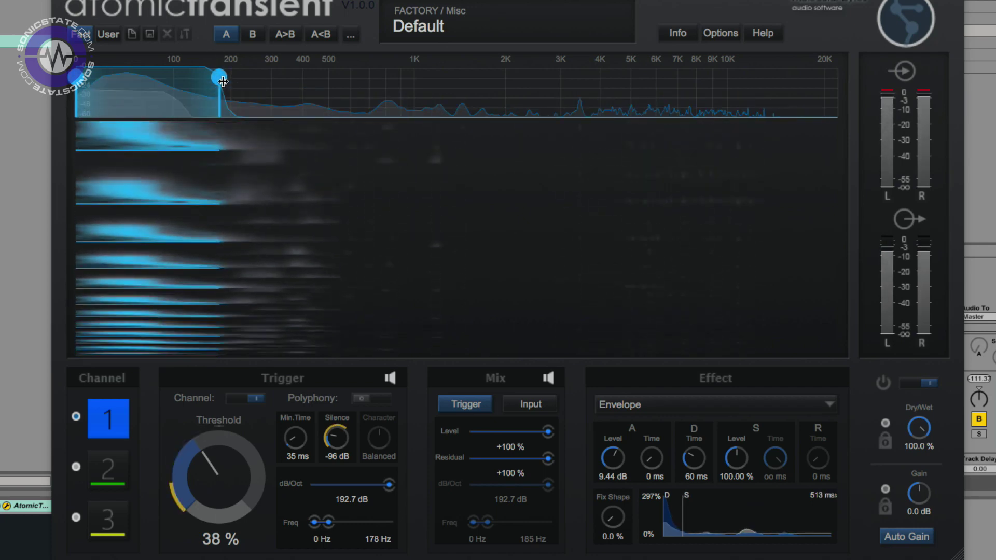
{"action": "left_click_drag", "start_coordinate": [222, 82], "coordinate": [272, 82]}
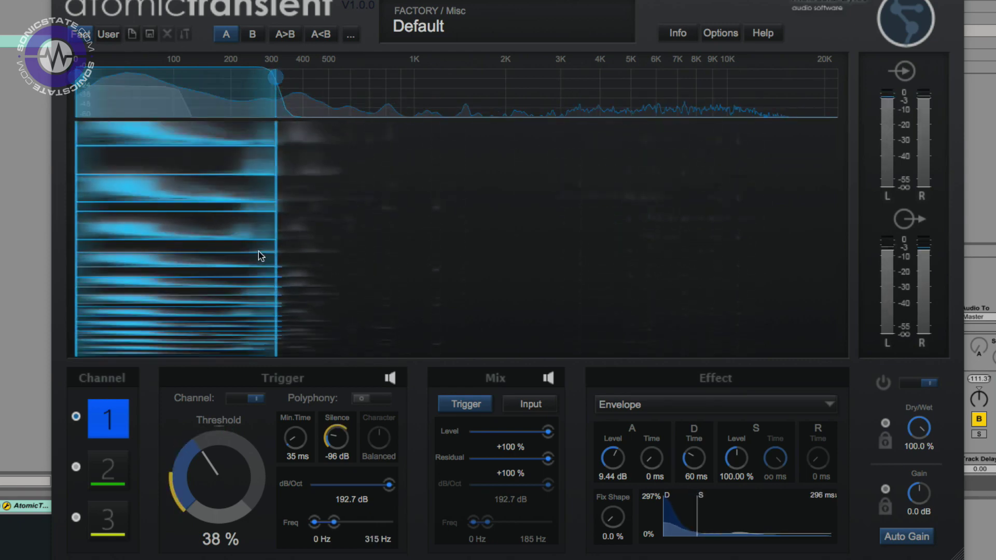
{"action": "left_click_drag", "start_coordinate": [276, 77], "coordinate": [214, 74]}
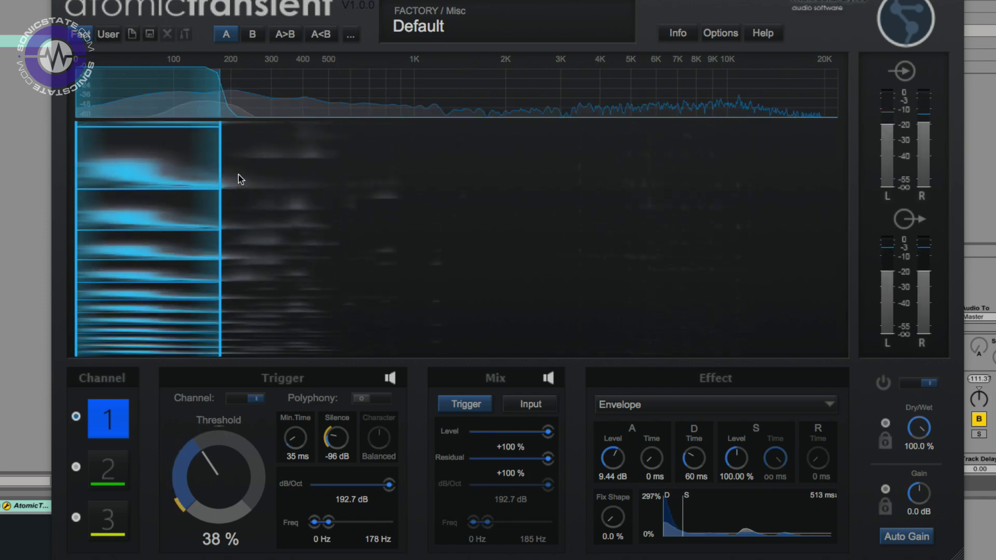
Mix the input, trigger below 210 Hz, process 0–21212 Hz, and set attack level to 3.51 dB
{"action": "left_click", "coordinate": [527, 405]}
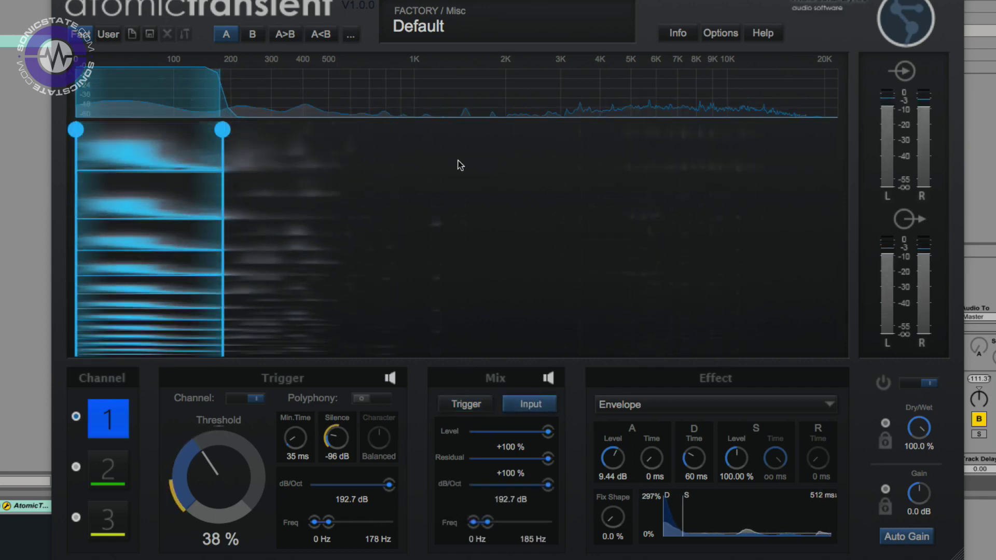
{"action": "left_click_drag", "start_coordinate": [222, 129], "coordinate": [834, 130]}
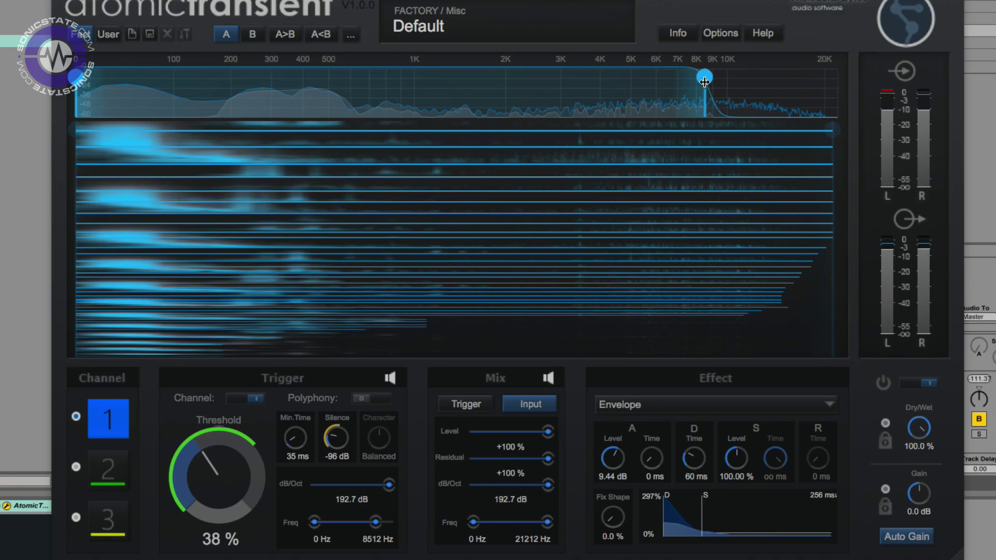
{"action": "left_click_drag", "start_coordinate": [704, 81], "coordinate": [233, 77]}
{"action": "mouse_move", "coordinate": [76, 129]}
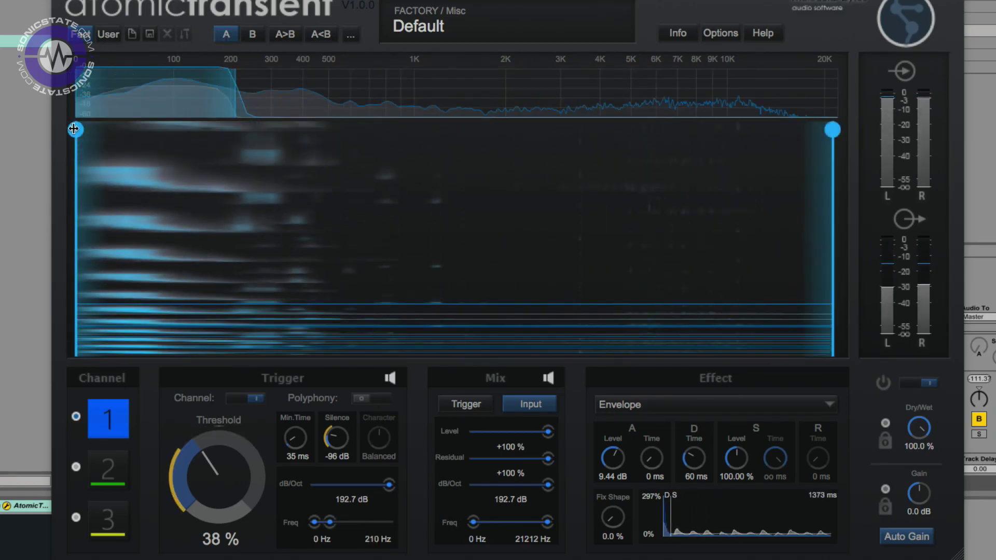
{"action": "left_click_drag", "start_coordinate": [74, 130], "coordinate": [498, 151]}
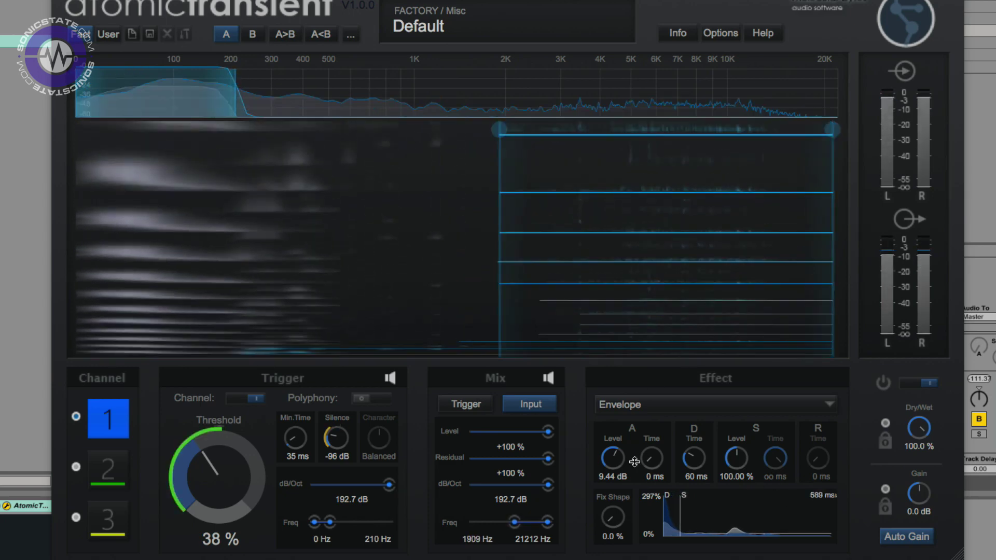
{"action": "left_click_drag", "start_coordinate": [614, 456], "coordinate": [623, 394]}
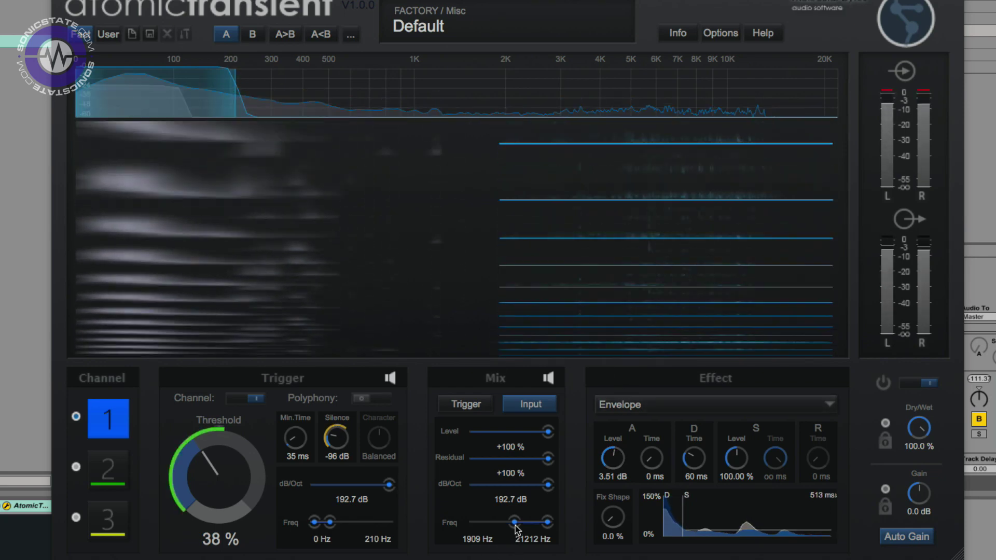
{"action": "left_click_drag", "start_coordinate": [515, 523], "coordinate": [476, 520]}
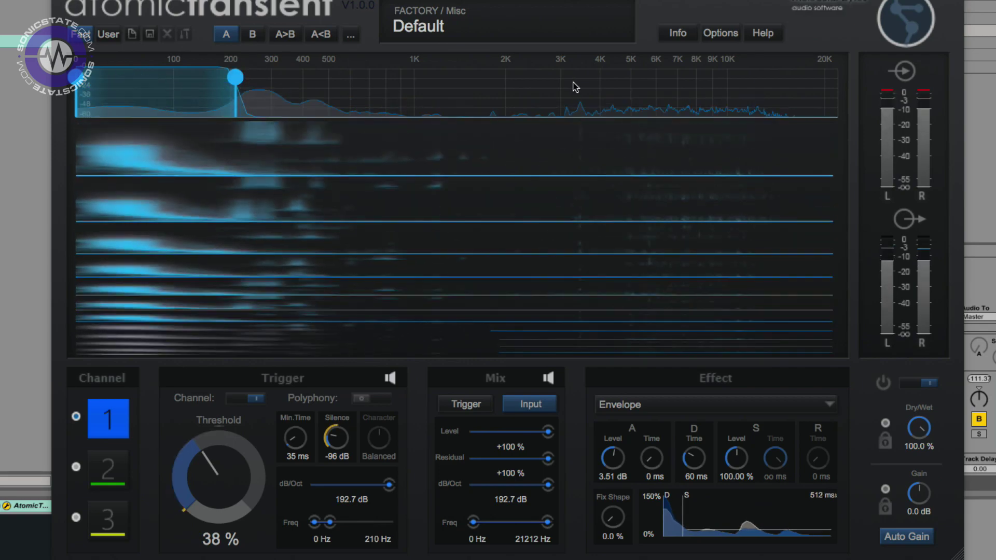
Widen the trigger band to the full spectrum and cut the attack level to -7.90 dB
{"action": "left_click_drag", "start_coordinate": [234, 76], "coordinate": [882, 83]}
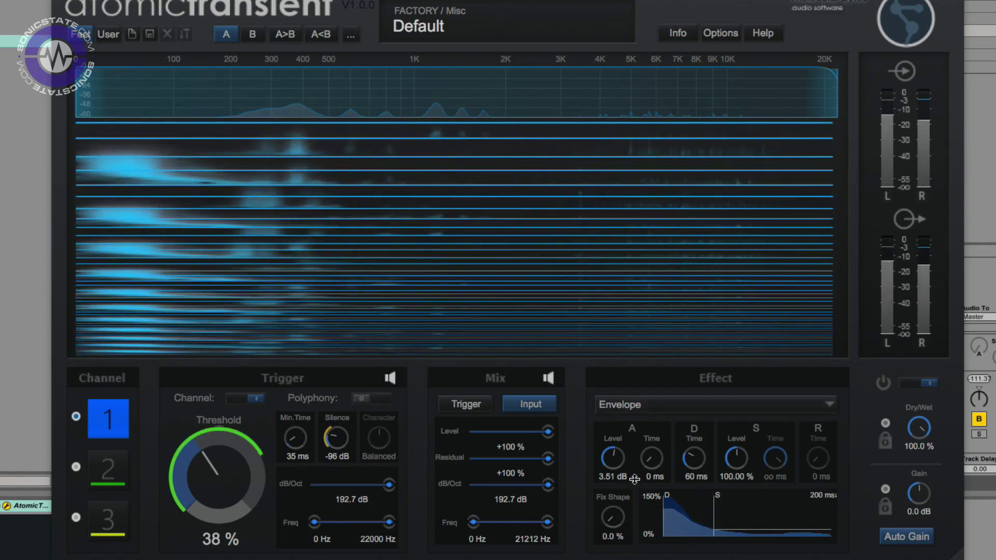
{"action": "double_click", "coordinate": [616, 460]}
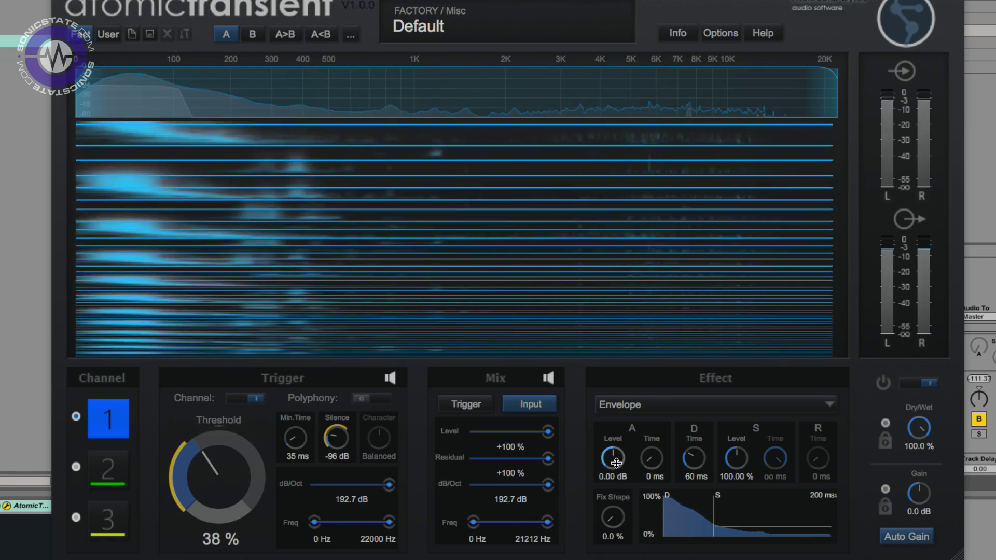
{"action": "left_click_drag", "start_coordinate": [616, 461], "coordinate": [612, 476]}
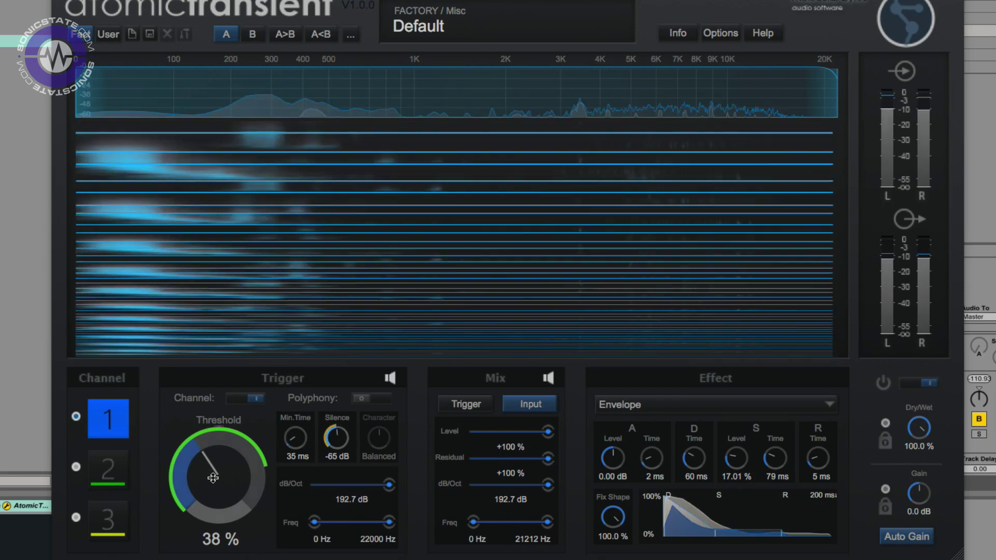
Raise the detection Threshold knob to 69 %
{"action": "left_click_drag", "start_coordinate": [212, 478], "coordinate": [233, 437]}
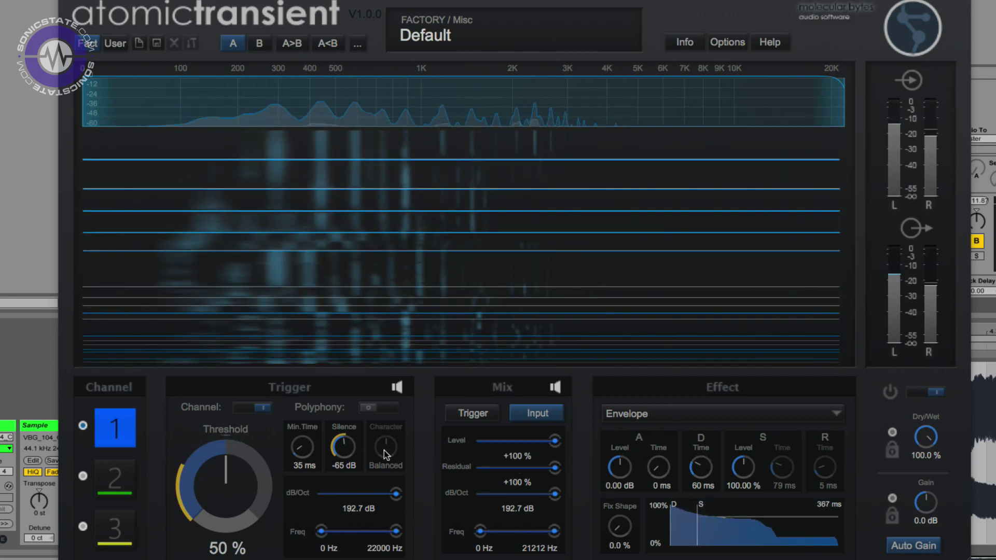
Try other Mix Freq, effect and residual levels, then restore +100 % and a 0 Hz–21212 Hz band
{"action": "mouse_move", "coordinate": [804, 92]}
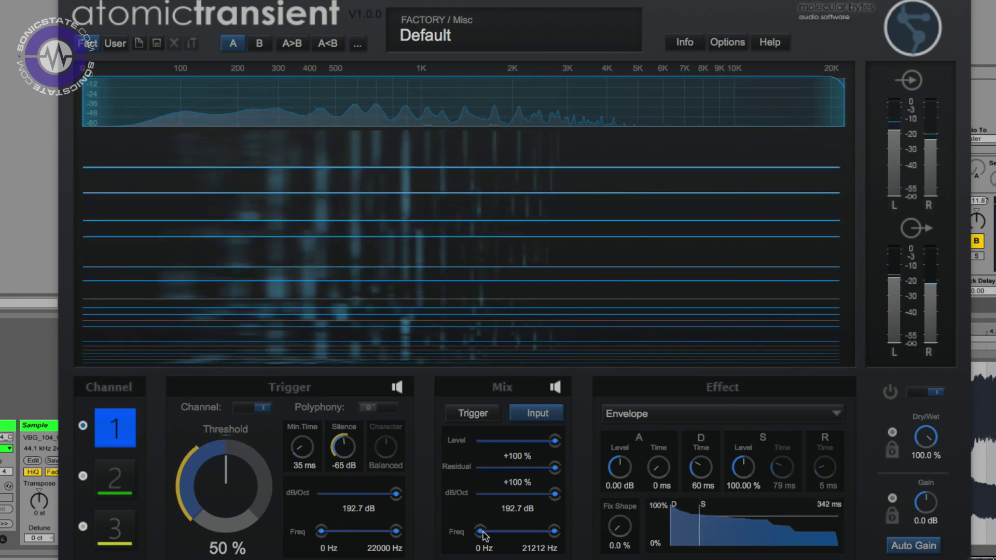
{"action": "left_click_drag", "start_coordinate": [480, 532], "coordinate": [508, 536]}
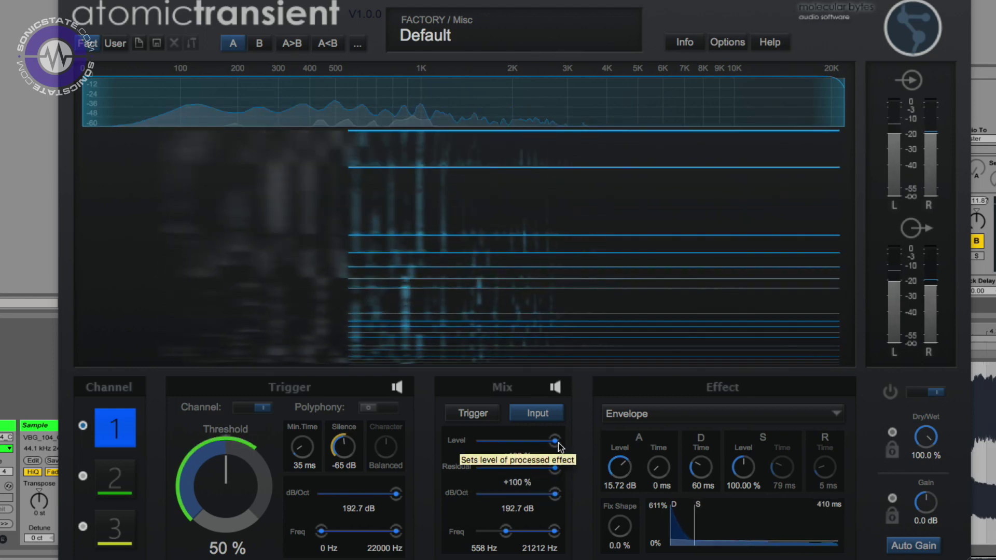
{"action": "double_click", "coordinate": [555, 469]}
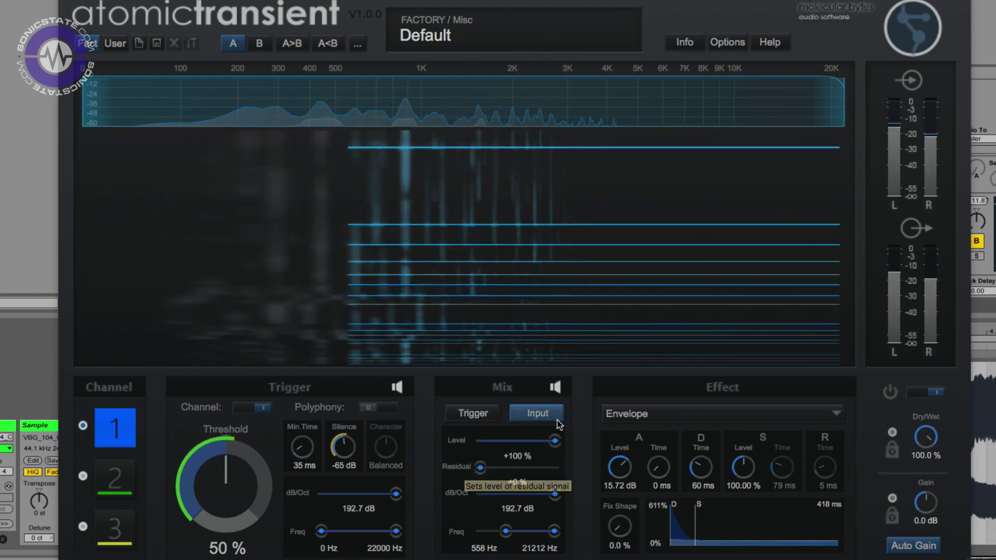
{"action": "left_click_drag", "start_coordinate": [556, 441], "coordinate": [494, 442]}
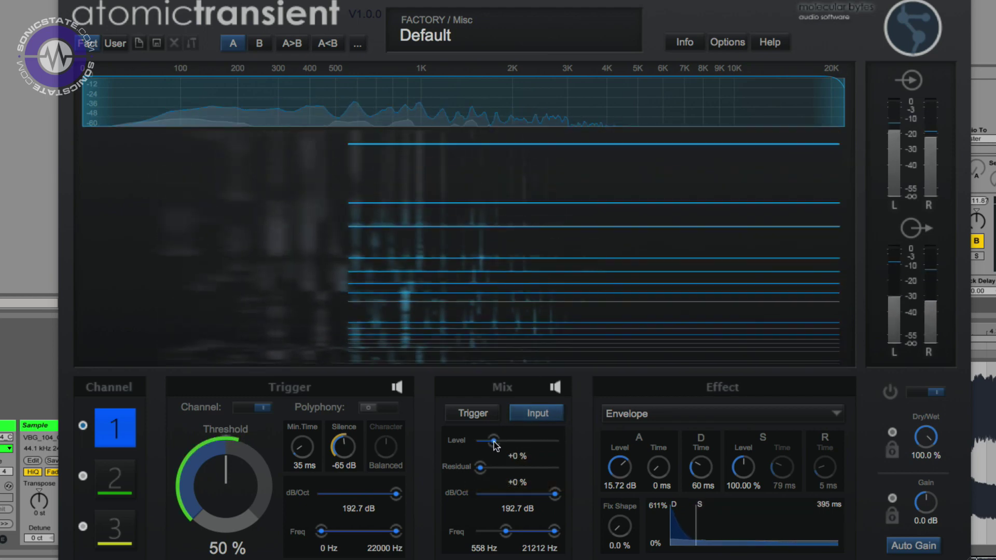
{"action": "left_click_drag", "start_coordinate": [555, 441], "coordinate": [586, 477]}
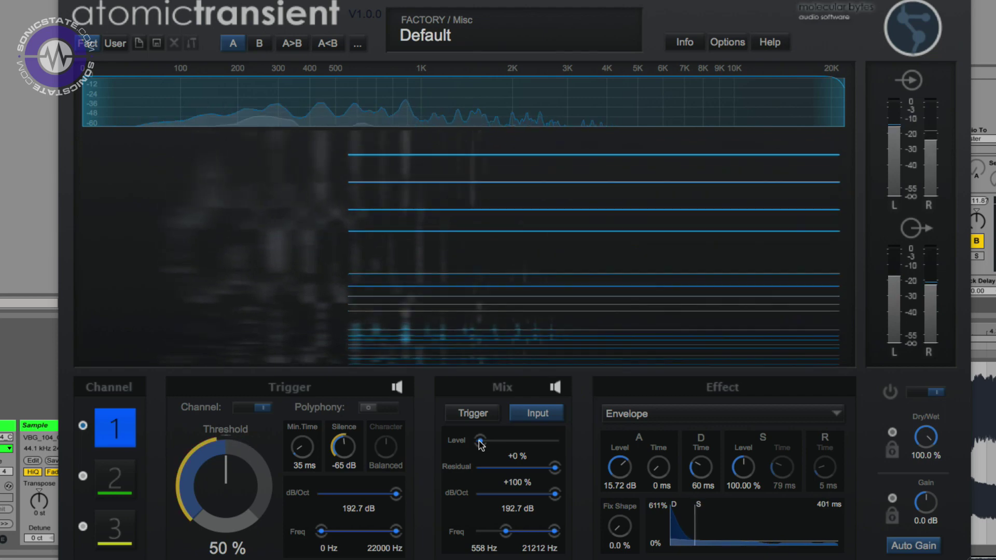
{"action": "left_click_drag", "start_coordinate": [480, 440], "coordinate": [572, 438]}
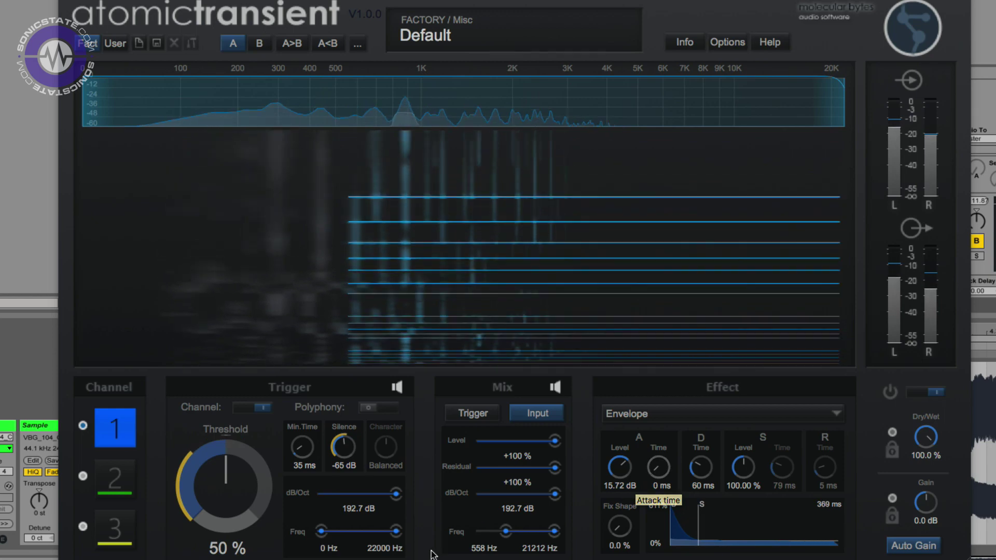
{"action": "left_click_drag", "start_coordinate": [506, 531], "coordinate": [466, 530]}
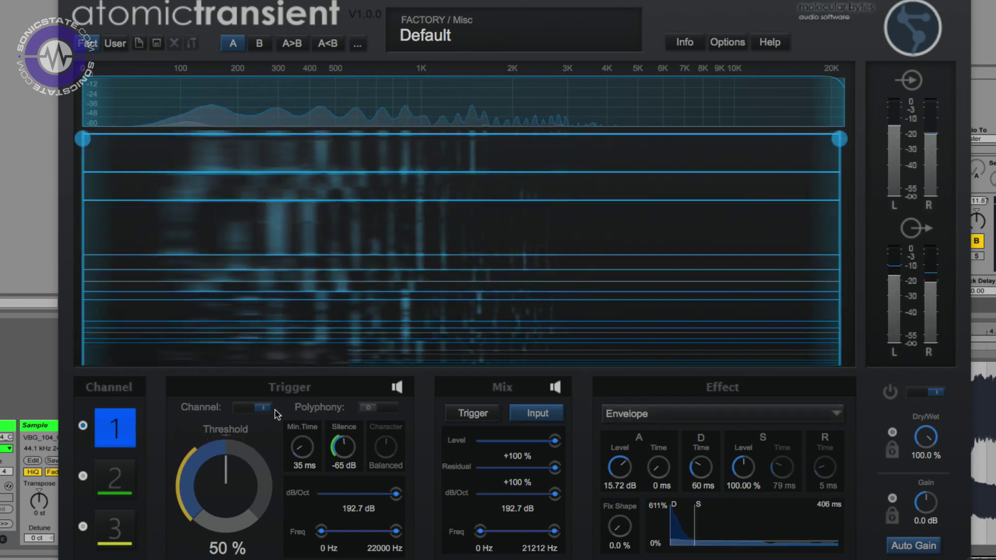
Switch the effect to Filter cutting 341–3042 Hz, with low drift -40 % and high drift 25 %
{"action": "left_click", "coordinate": [674, 416]}
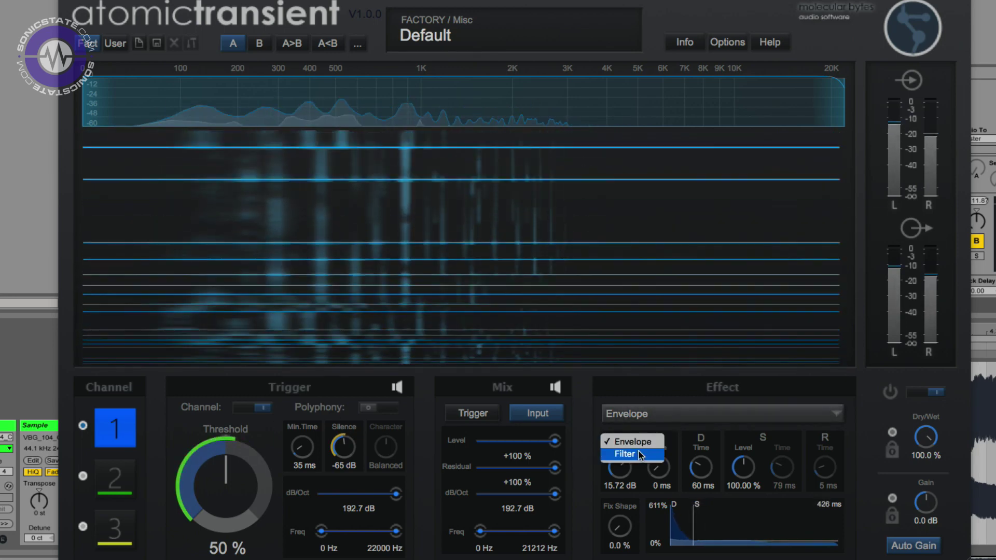
{"action": "left_click", "coordinate": [641, 456]}
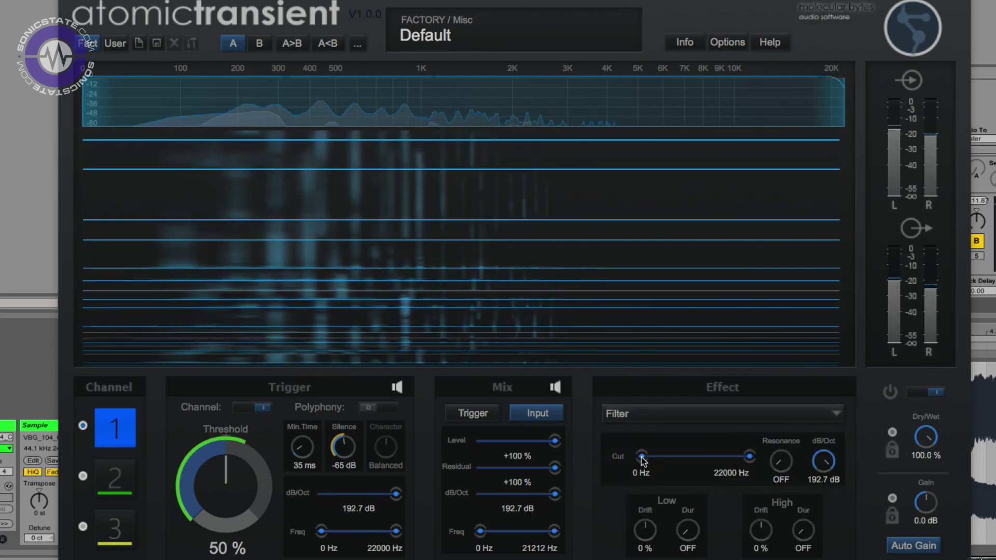
{"action": "left_click_drag", "start_coordinate": [643, 457], "coordinate": [685, 457]}
{"action": "left_click_drag", "start_coordinate": [750, 457], "coordinate": [741, 457]}
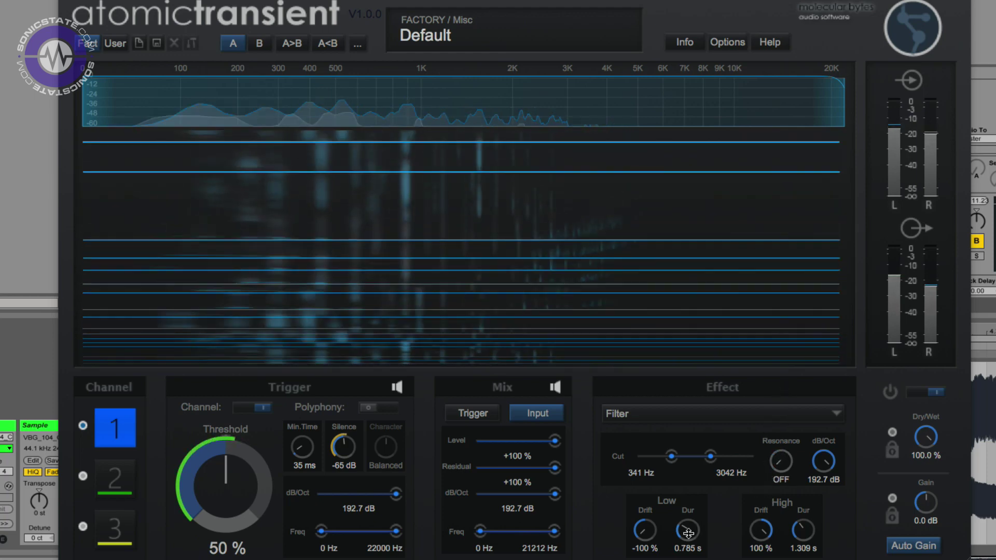
{"action": "left_click_drag", "start_coordinate": [798, 551], "coordinate": [799, 559]}
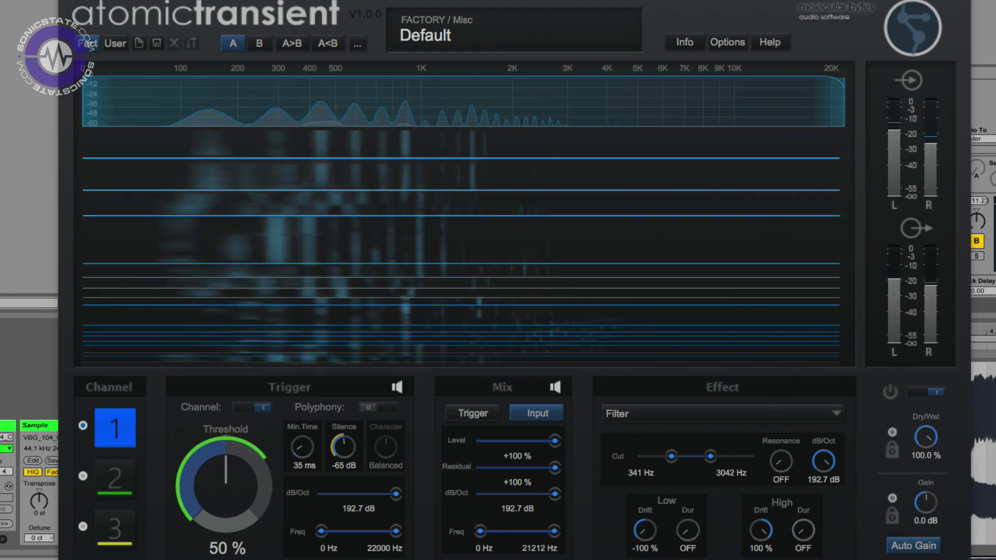
{"action": "left_click_drag", "start_coordinate": [761, 531], "coordinate": [661, 474]}
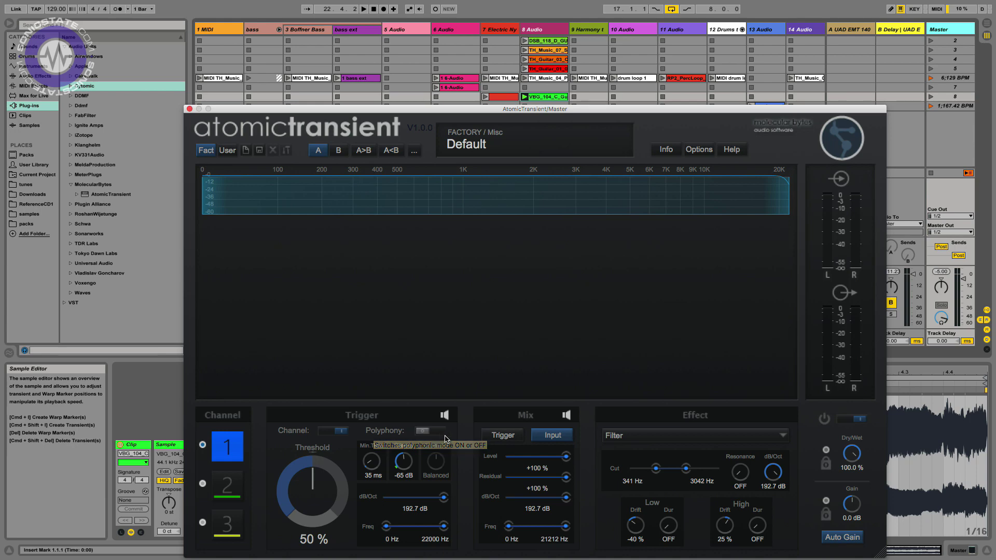
Launch scene 8 at 167.42 BPM, moving the plugin window aside and back to the top
{"action": "left_click", "coordinate": [960, 145]}
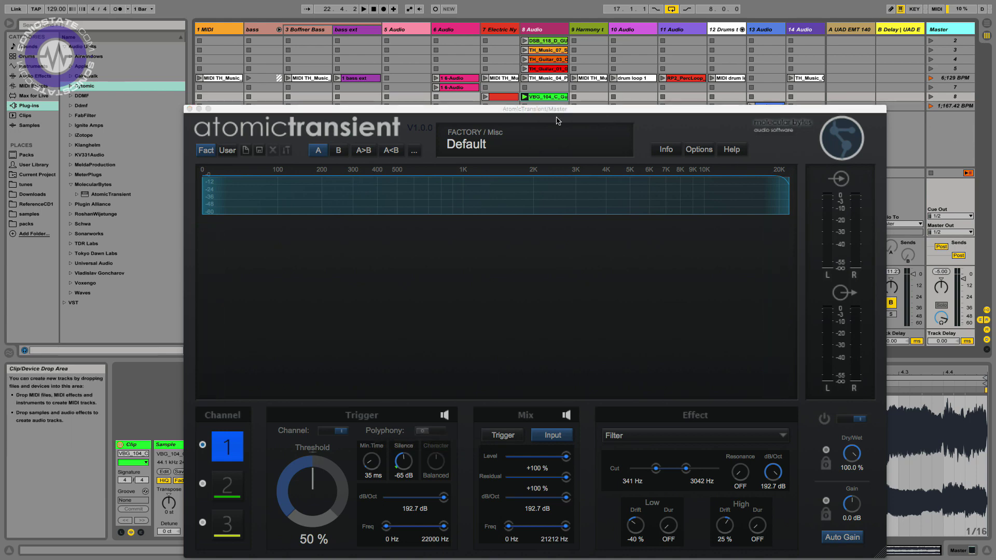
{"action": "left_click_drag", "start_coordinate": [557, 113], "coordinate": [573, 358]}
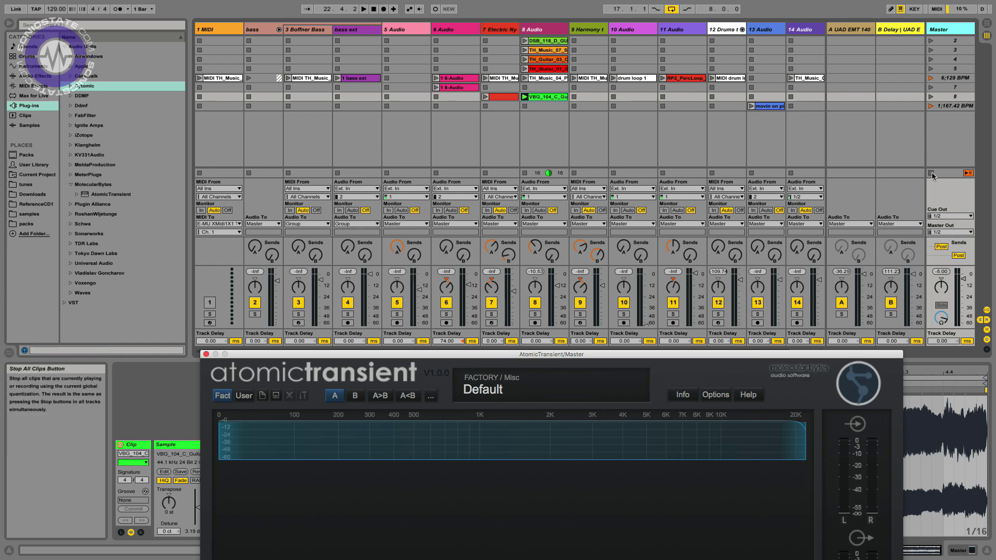
{"action": "left_click", "coordinate": [932, 106]}
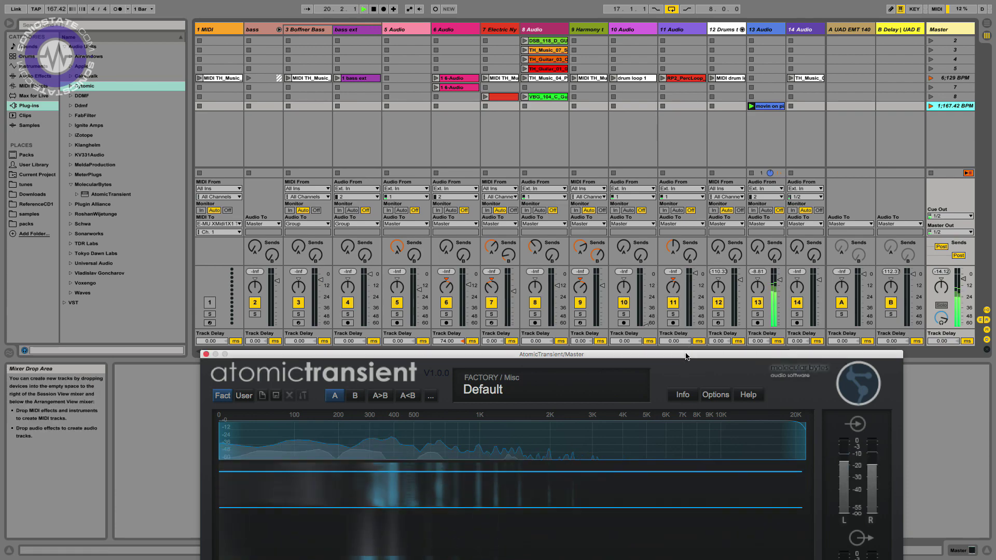
{"action": "left_click_drag", "start_coordinate": [685, 359], "coordinate": [694, 52]}
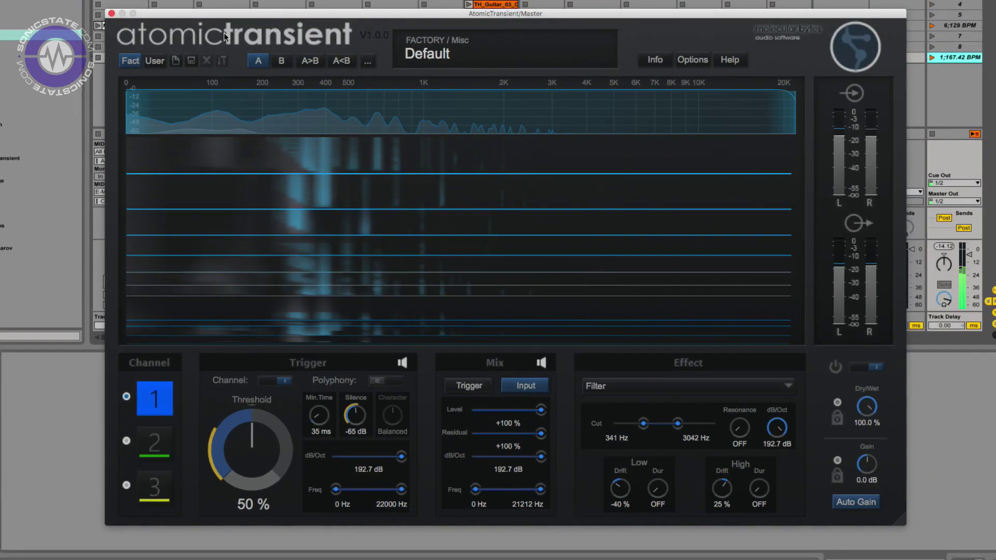
Load the Misc > Default preset, set the attack level to -oo dB, and enable polyphony
{"action": "left_click", "coordinate": [427, 52]}
{"action": "left_click", "coordinate": [675, 194]}
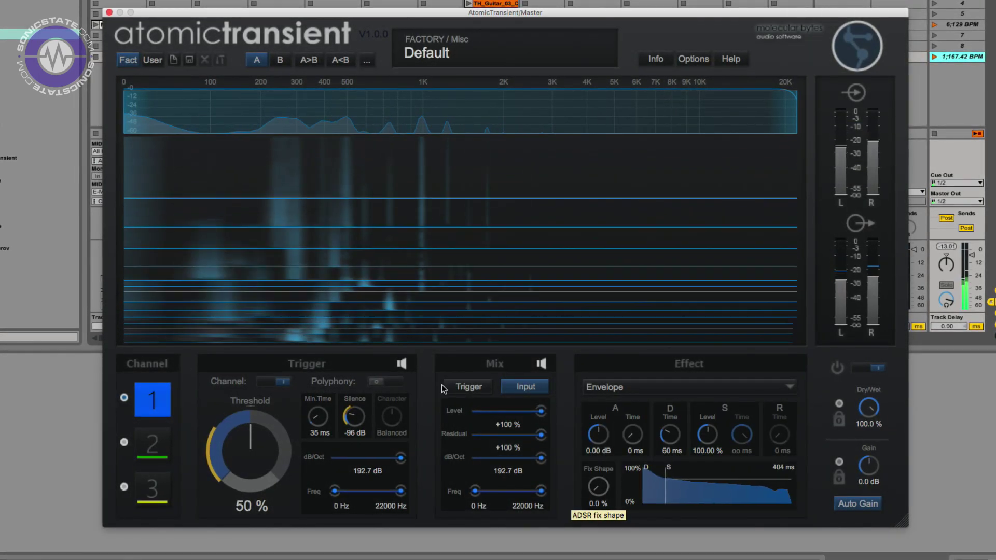
{"action": "mouse_move", "coordinate": [481, 207]}
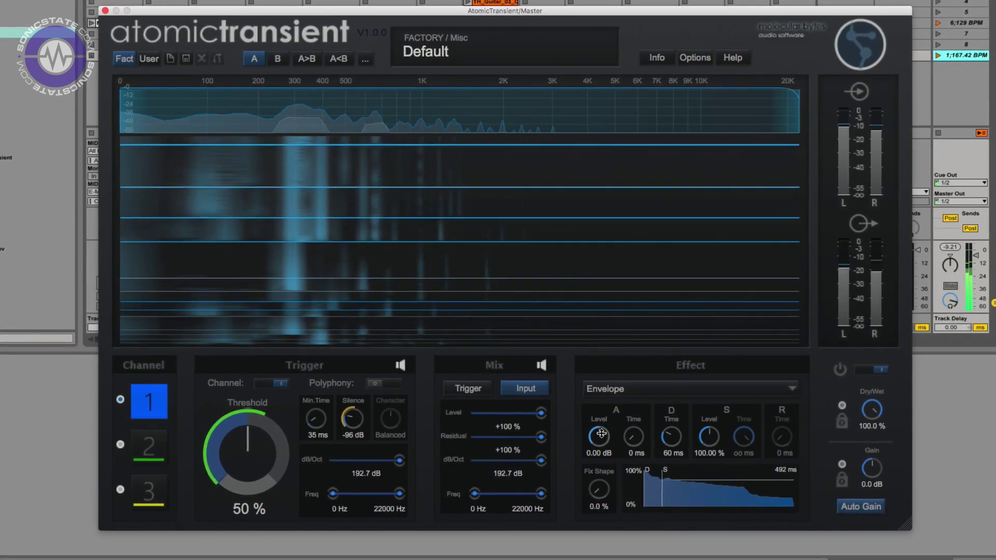
{"action": "left_click_drag", "start_coordinate": [610, 427], "coordinate": [602, 456]}
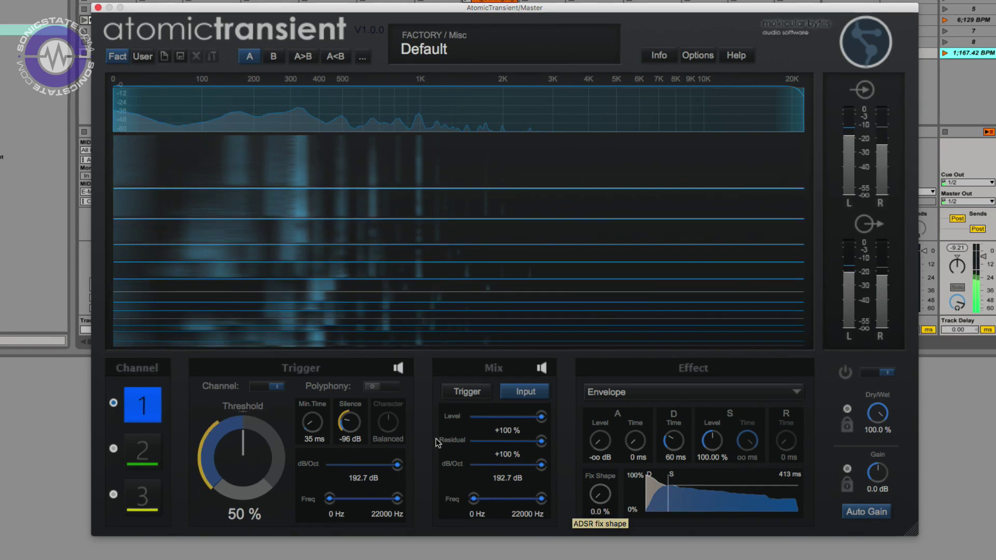
{"action": "left_click", "coordinate": [386, 387]}
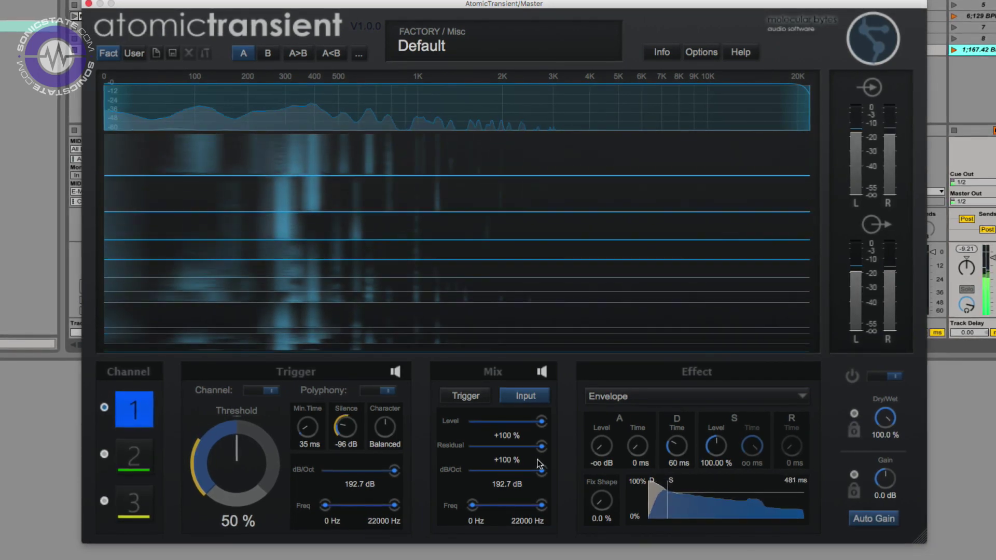
Compare polyphony off/on, then set attack 8.76 dB, sustain 55.77 % and character 100% Inst
{"action": "left_click", "coordinate": [384, 391]}
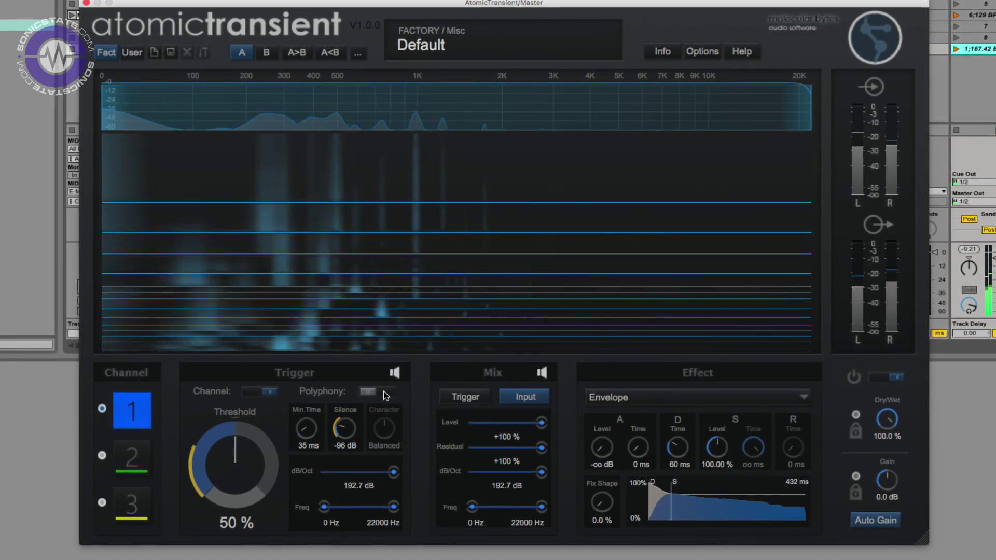
{"action": "left_click", "coordinate": [385, 393]}
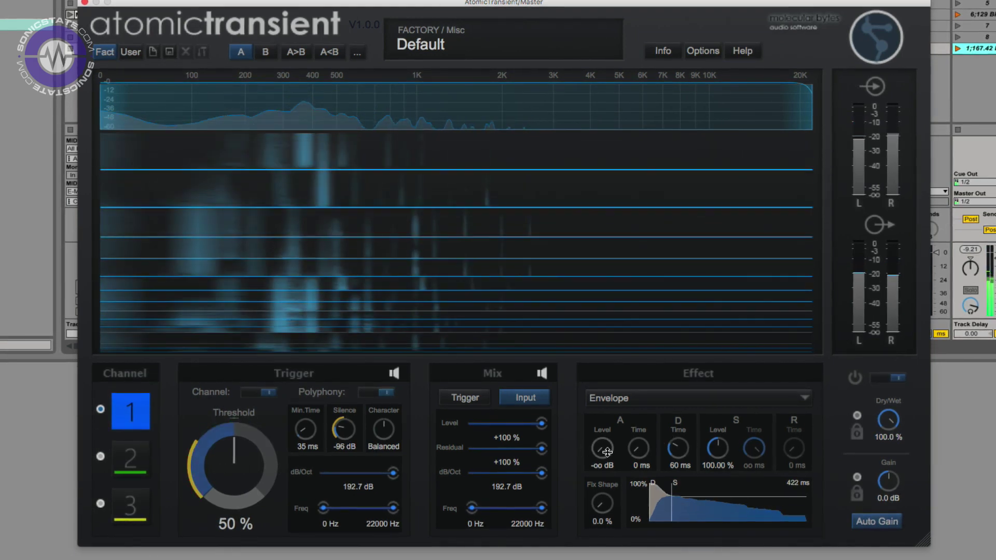
{"action": "left_click_drag", "start_coordinate": [602, 448], "coordinate": [610, 386]}
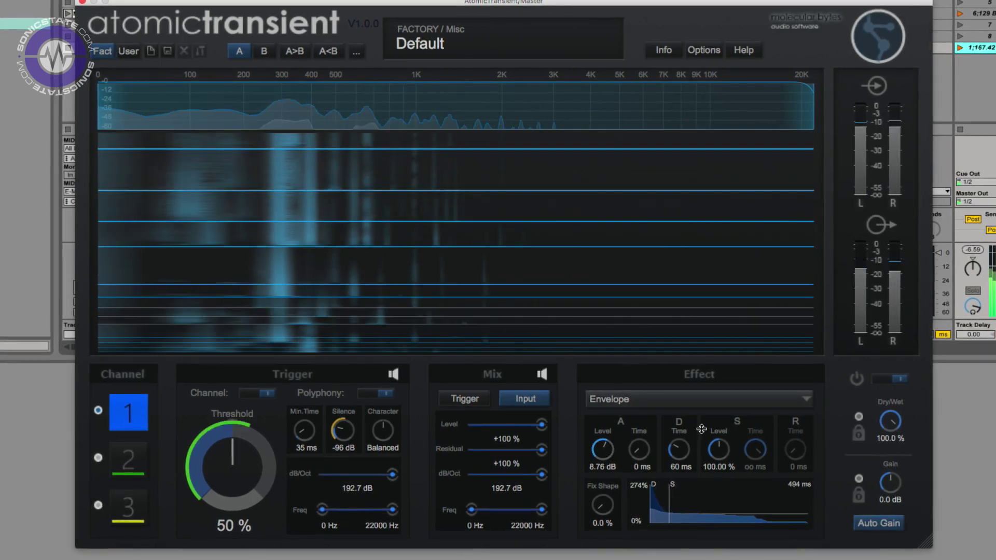
{"action": "mouse_move", "coordinate": [716, 450]}
{"action": "left_mouse_down"}
{"action": "mouse_move", "coordinate": [710, 473]}
{"action": "mouse_move", "coordinate": [712, 434]}
{"action": "left_mouse_up"}
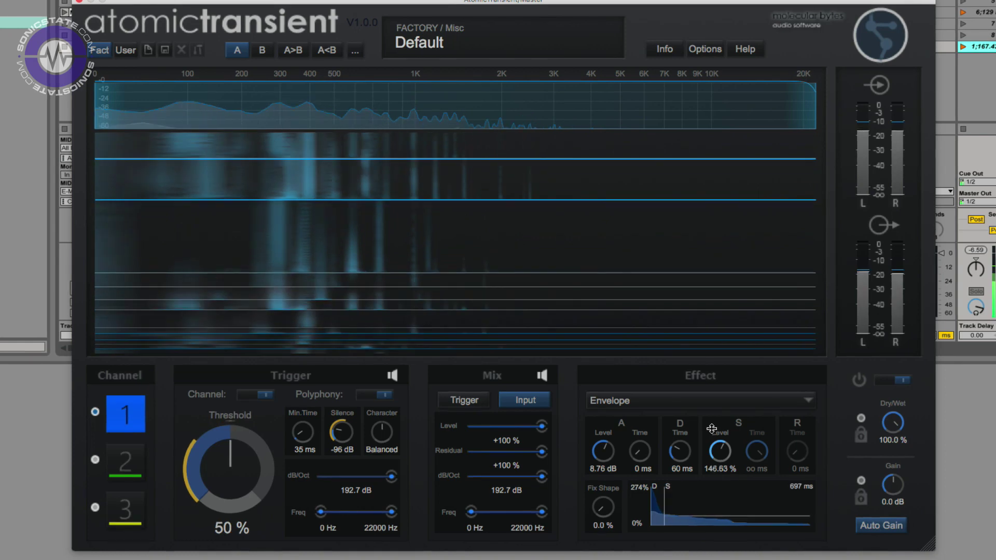
{"action": "left_click_drag", "start_coordinate": [712, 419], "coordinate": [712, 416]}
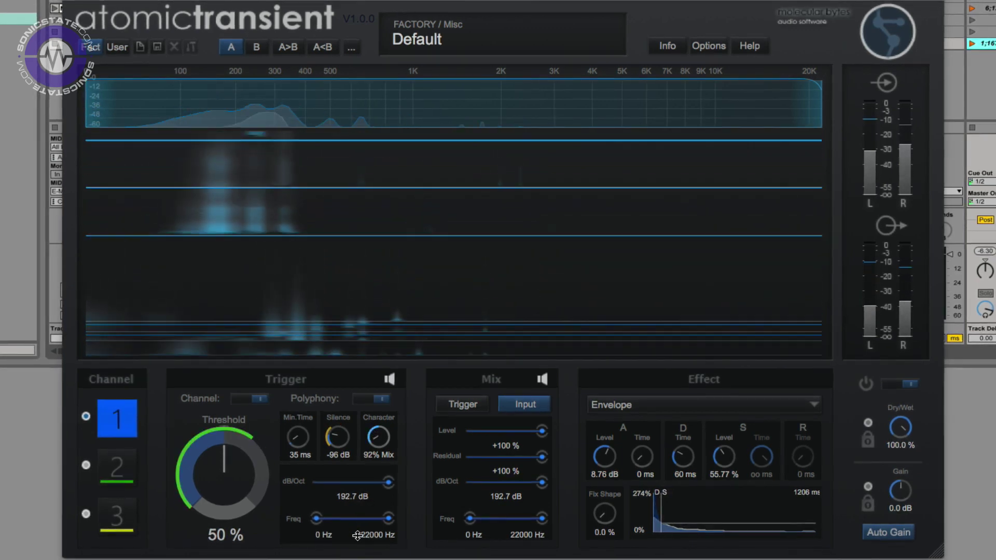
{"action": "left_click_drag", "start_coordinate": [367, 449], "coordinate": [368, 411]}
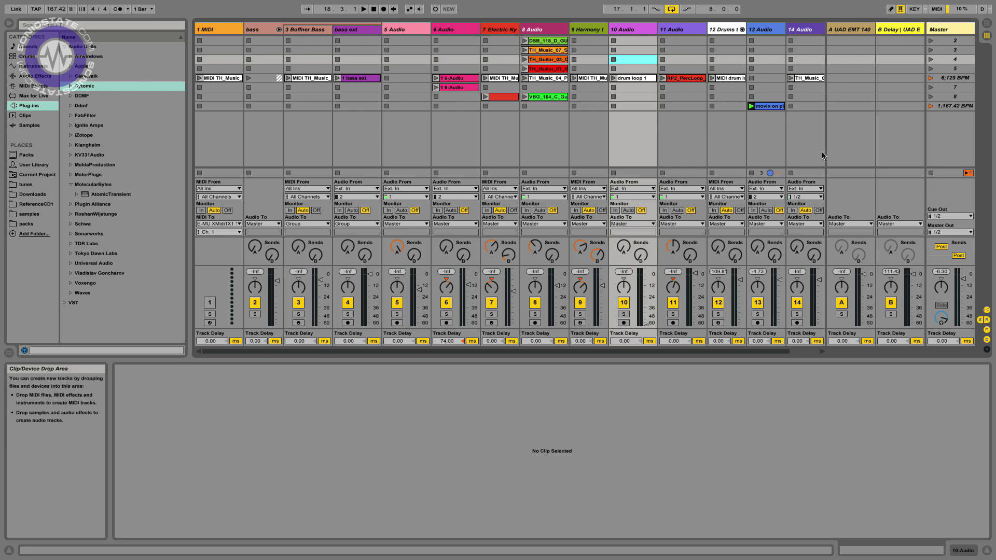
Launch scene 6 at 129 BPM with the track 12 and 11 clips, and reopen Atomic Transient
{"action": "left_click", "coordinate": [931, 78]}
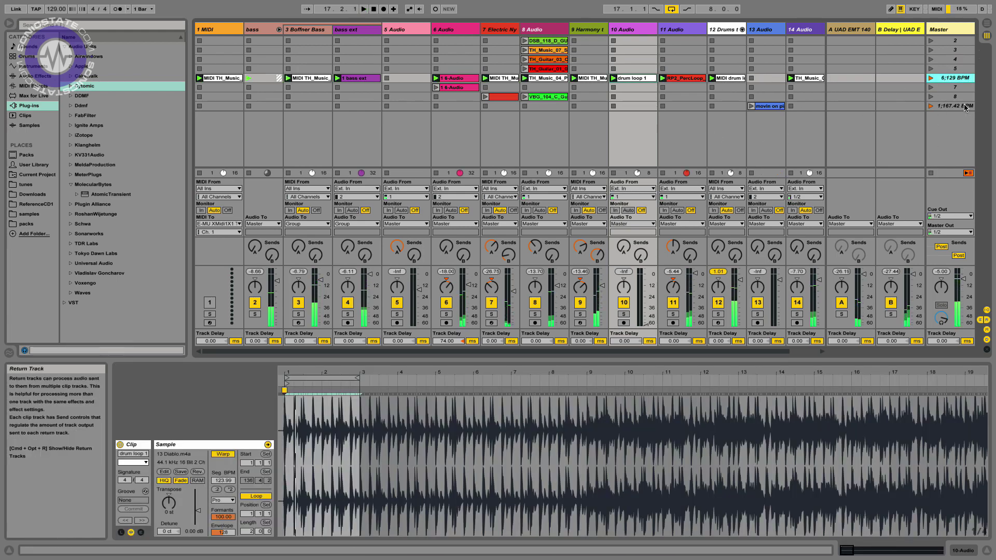
{"action": "left_click", "coordinate": [712, 78]}
{"action": "left_click", "coordinate": [662, 78]}
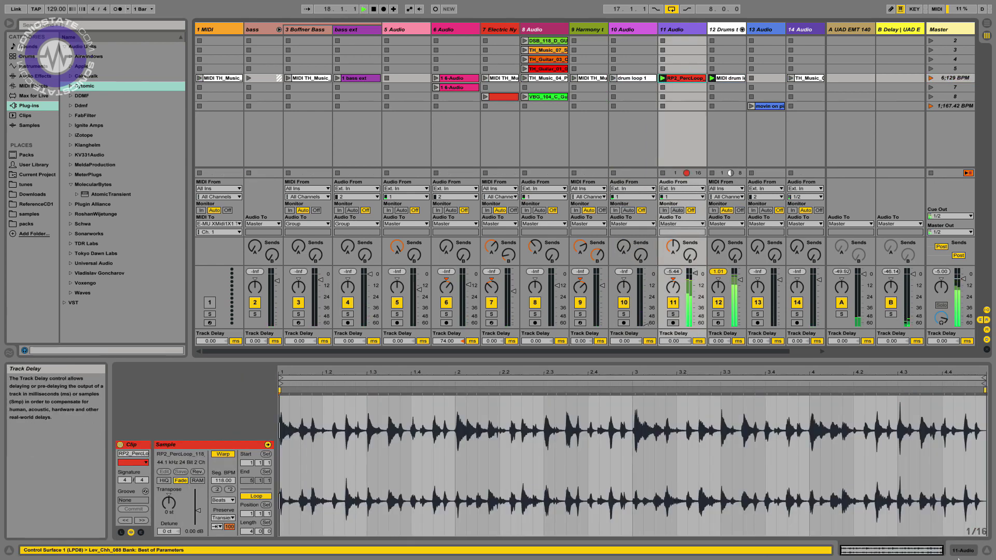
{"action": "left_click", "coordinate": [918, 29]}
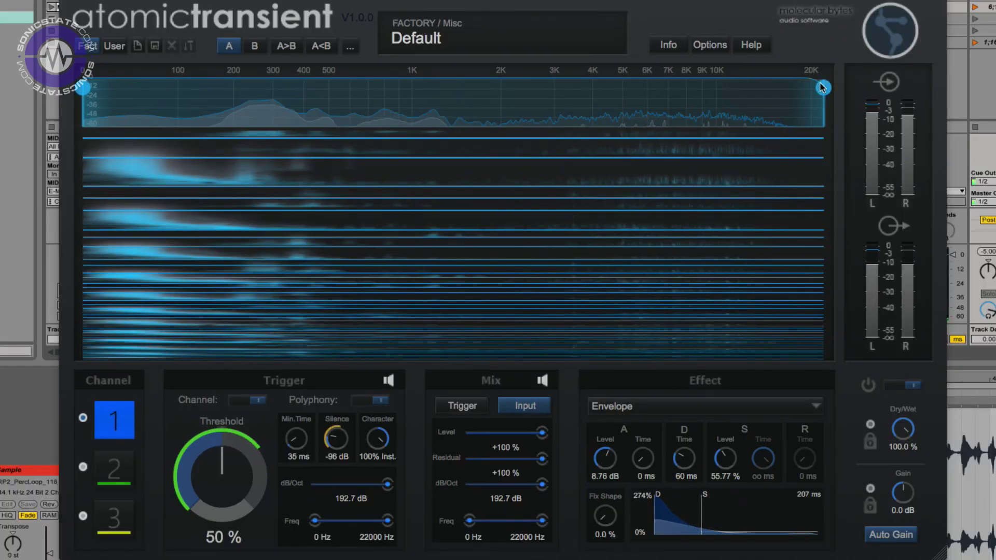
Narrow channel 1 to below 199 Hz, set threshold to 34 %, and attack level to -oo dB
{"action": "left_click_drag", "start_coordinate": [824, 88], "coordinate": [232, 89]}
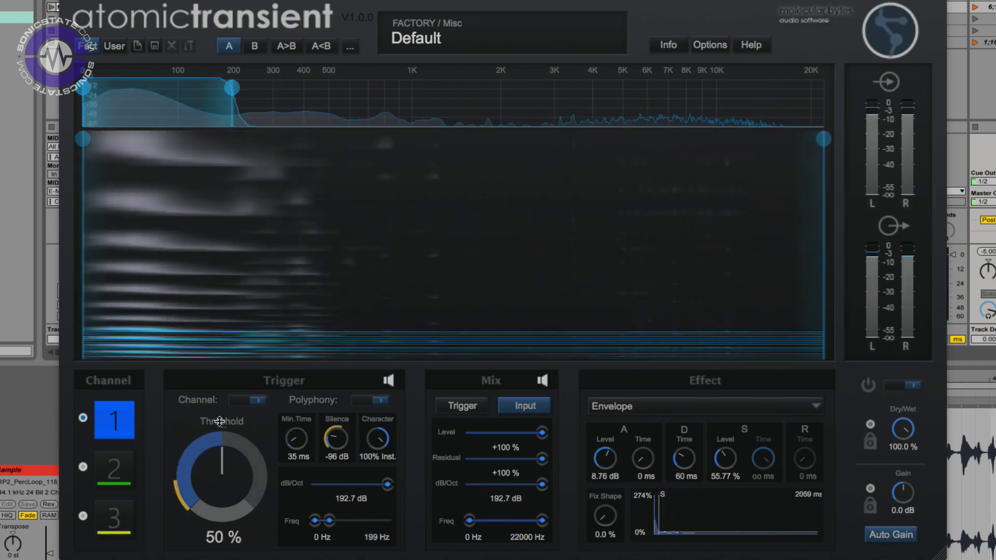
{"action": "left_click_drag", "start_coordinate": [206, 431], "coordinate": [203, 445]}
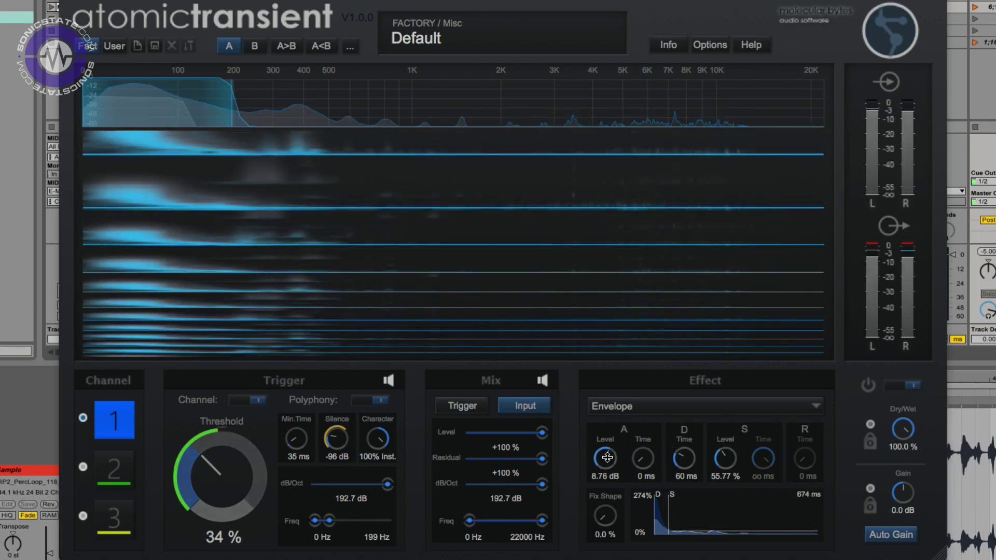
{"action": "left_click_drag", "start_coordinate": [605, 459], "coordinate": [594, 525]}
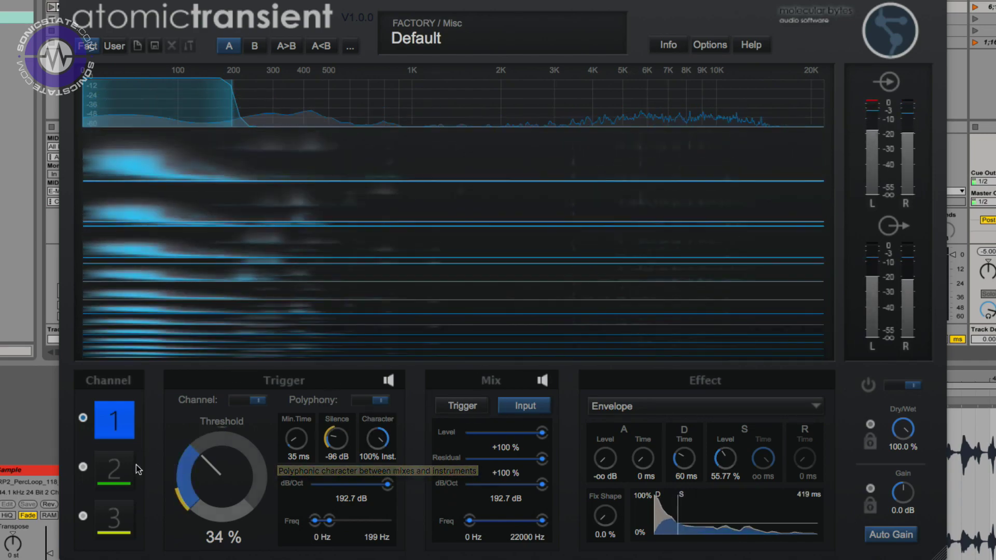
Enable channel 2 as its own band and move its lower edge up to 1983 Hz
{"action": "left_click", "coordinate": [117, 472]}
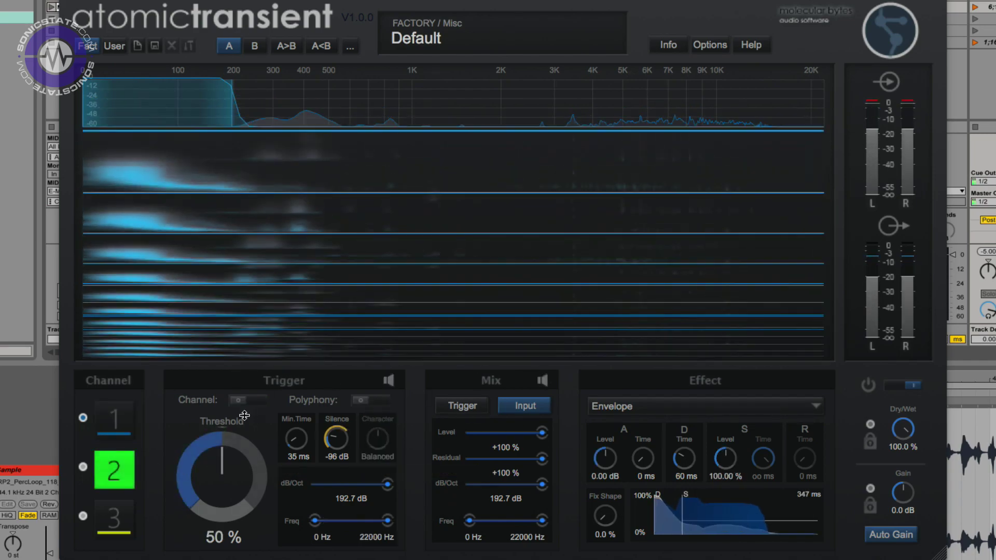
{"action": "left_click", "coordinate": [256, 400]}
{"action": "mouse_move", "coordinate": [85, 104]}
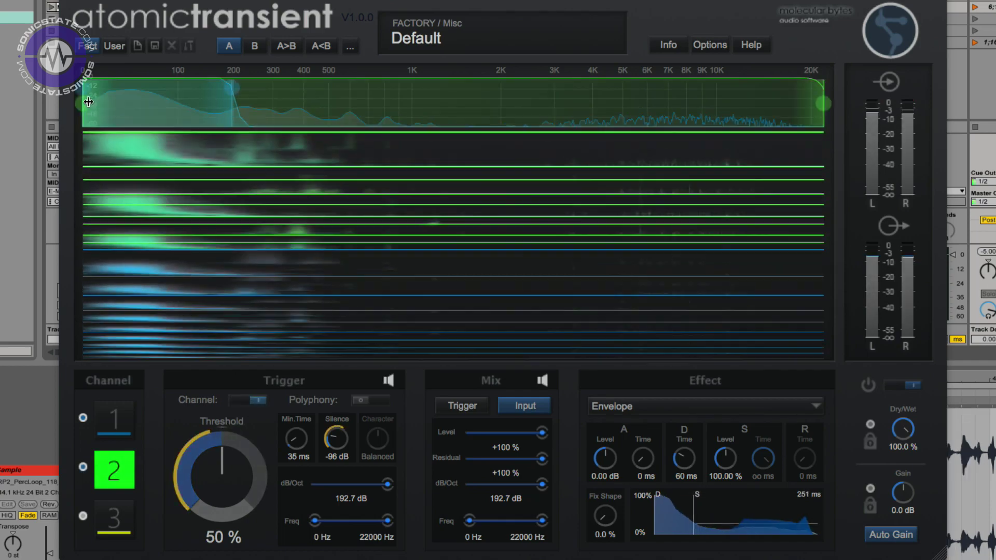
{"action": "left_click_drag", "start_coordinate": [85, 104], "coordinate": [500, 106]}
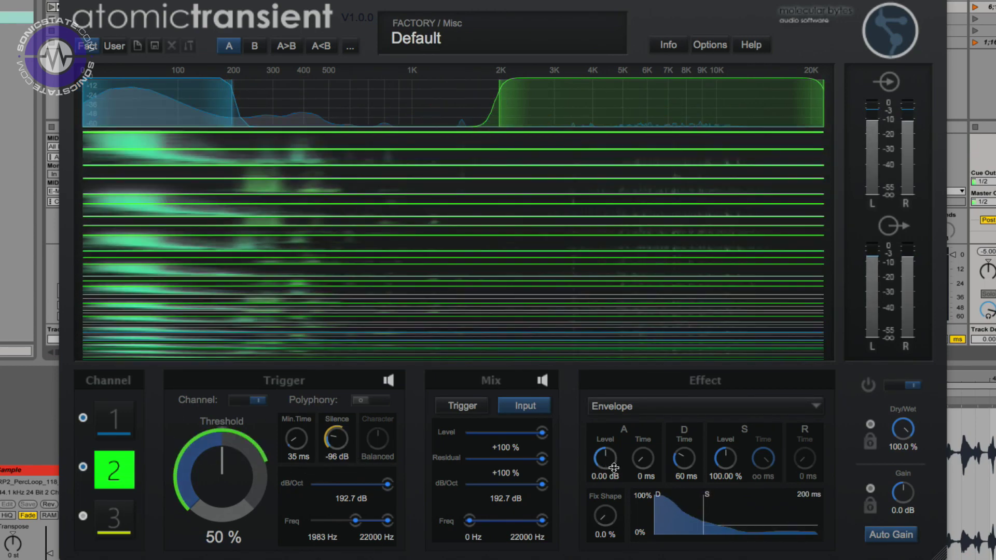
Raise channel 2's attack level to 16.70 dB, turn polyphony on, adjust character, and set silence to -87 dB
{"action": "left_click_drag", "start_coordinate": [605, 459], "coordinate": [605, 437]}
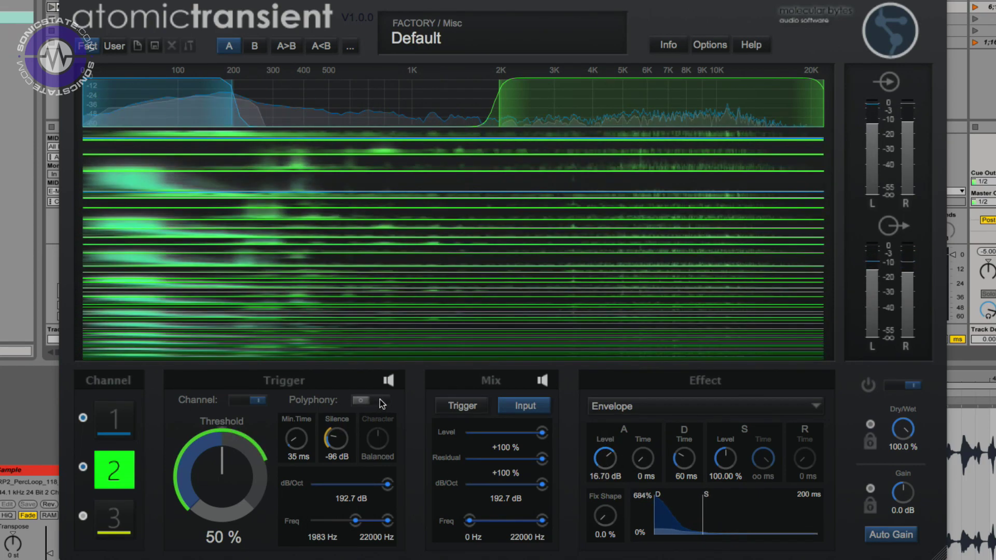
{"action": "left_click", "coordinate": [380, 400]}
{"action": "left_click_drag", "start_coordinate": [367, 438], "coordinate": [383, 349]}
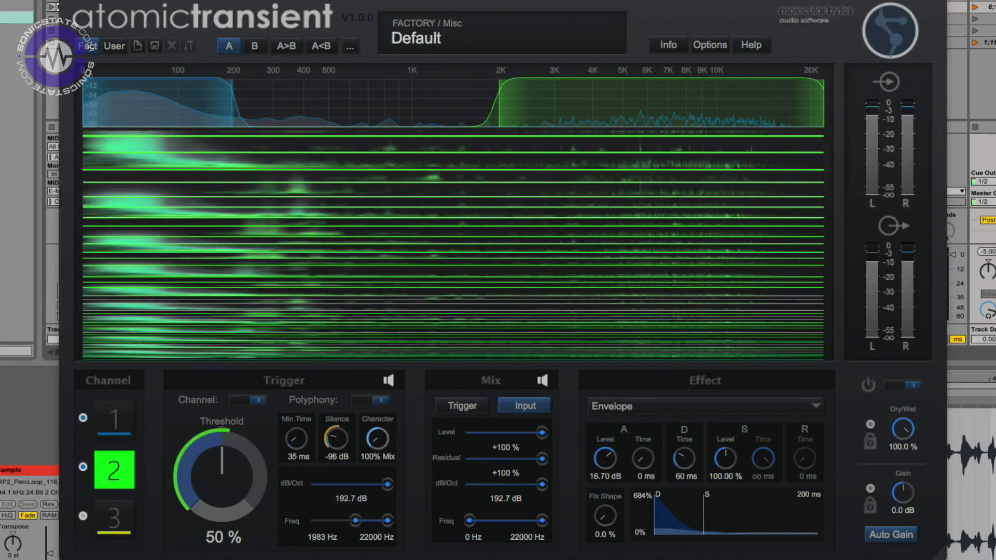
{"action": "mouse_move", "coordinate": [385, 345]}
{"action": "left_mouse_down"}
{"action": "mouse_move", "coordinate": [367, 514]}
{"action": "mouse_move", "coordinate": [384, 336]}
{"action": "left_mouse_up"}
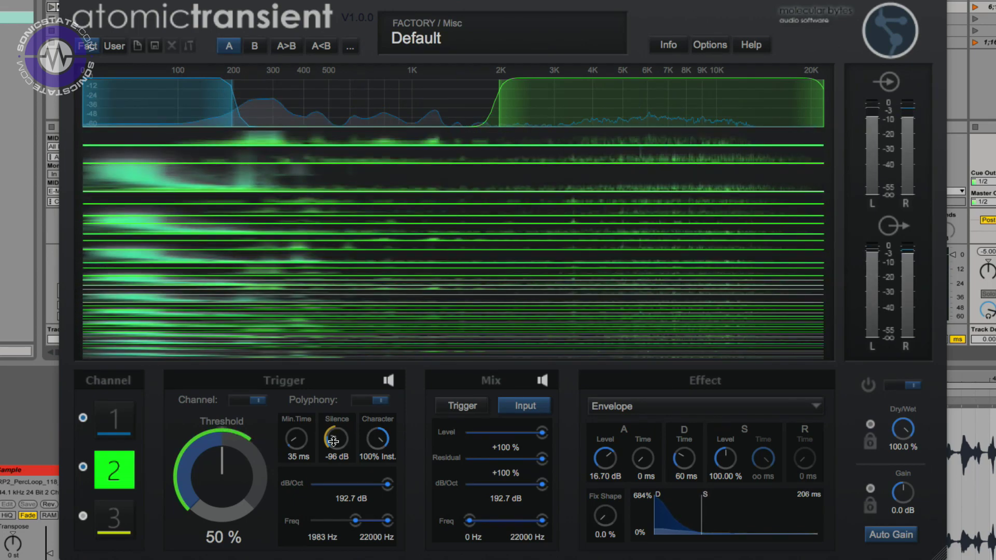
{"action": "left_click_drag", "start_coordinate": [336, 439], "coordinate": [336, 430]}
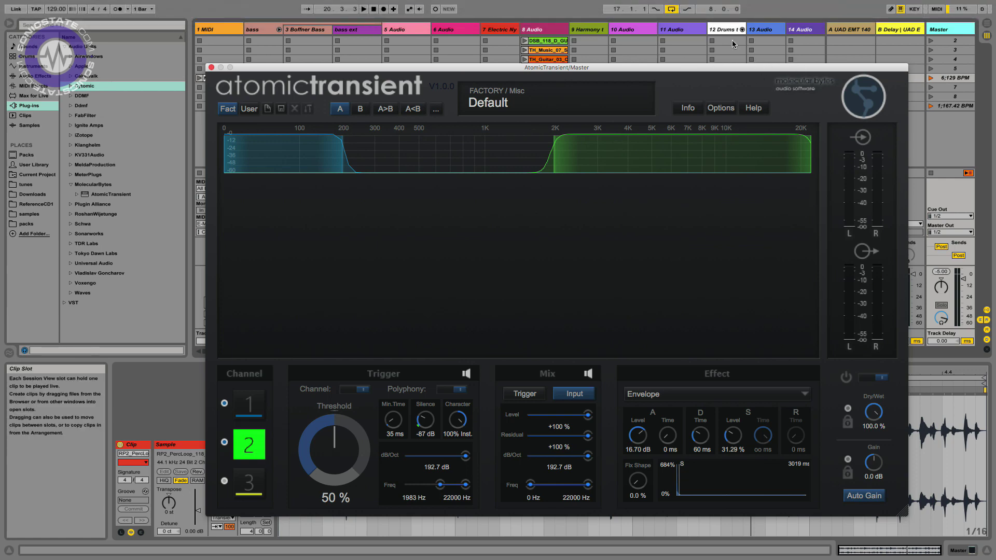
Switch Live from Session view to Arrangement view behind the Atomic Transient window
{"action": "left_click", "coordinate": [792, 16]}
{"action": "key", "text": "Tab"}
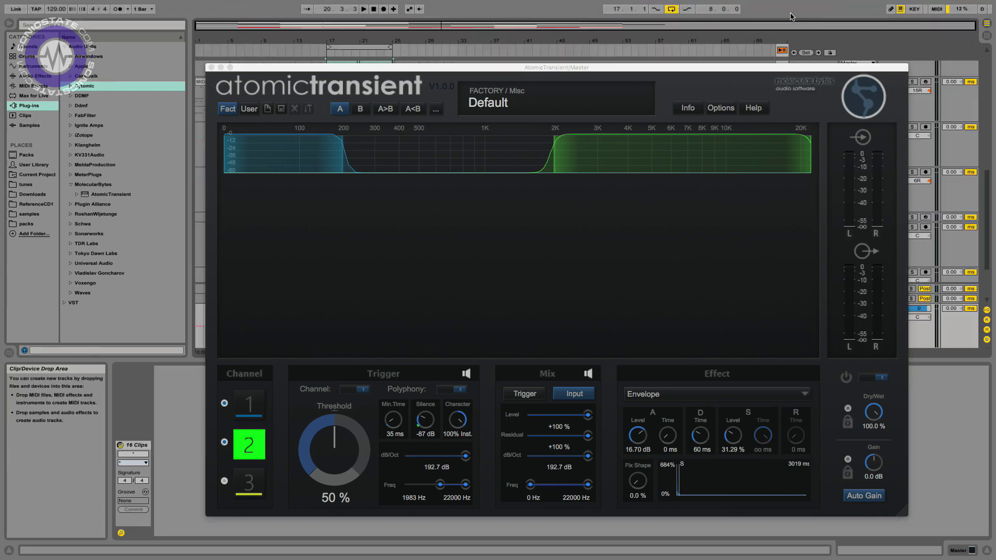